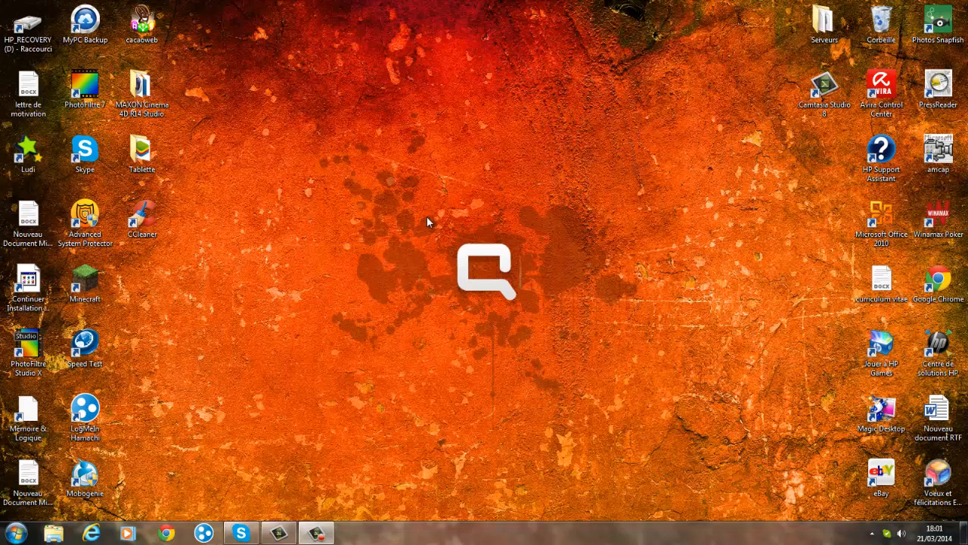
- Switch to Camtasia Studio and add the Basic Title from the Calling Lights theme in the library to the timeline
drag(407, 195, 577, 340)
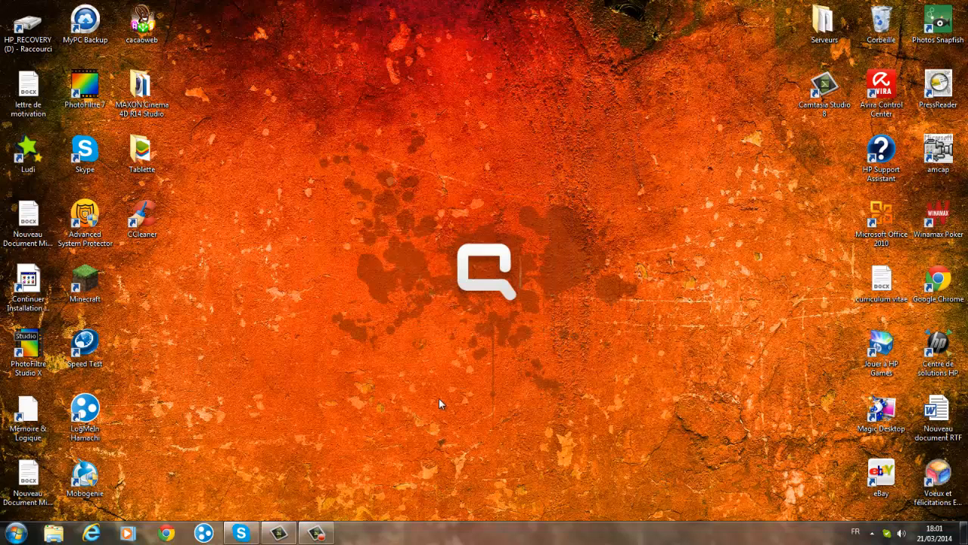
click(279, 533)
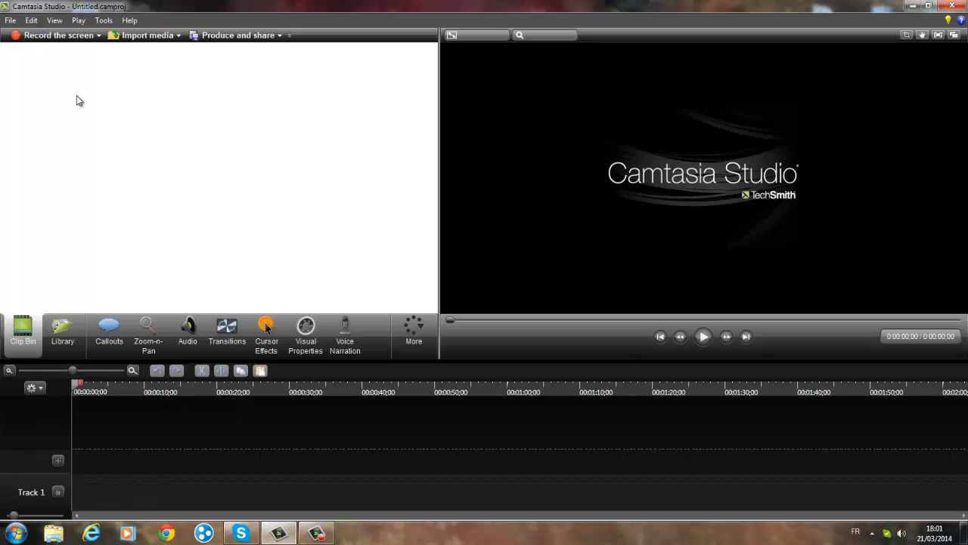
click(69, 345)
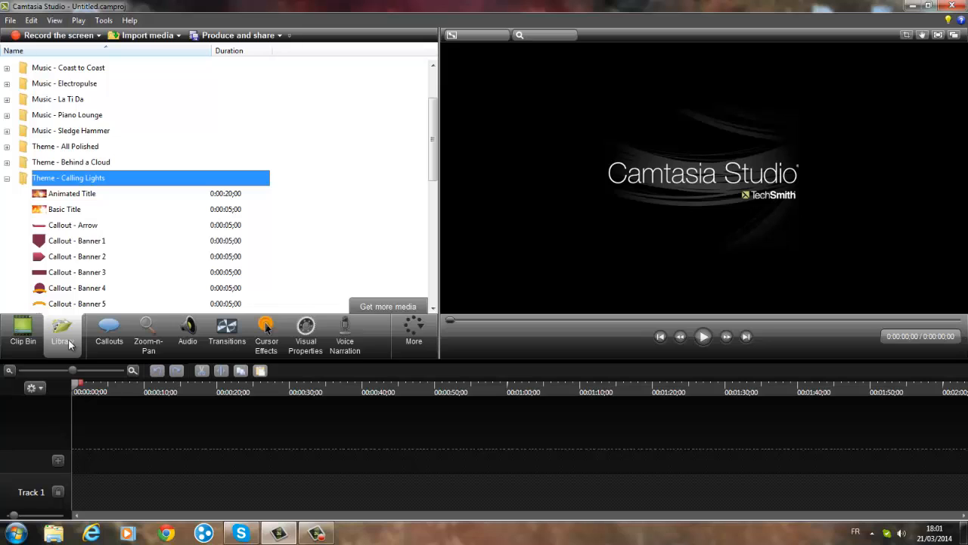
right_click(97, 214)
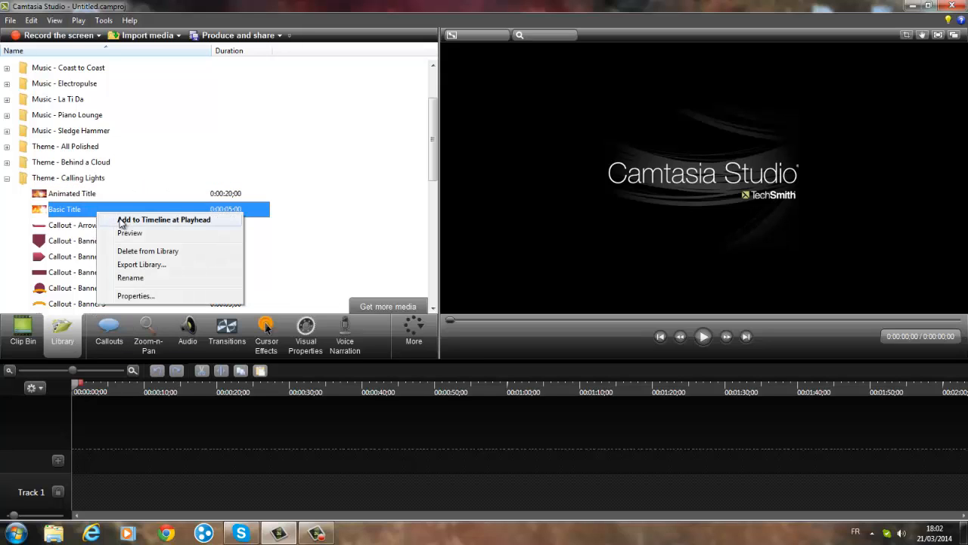
click(122, 220)
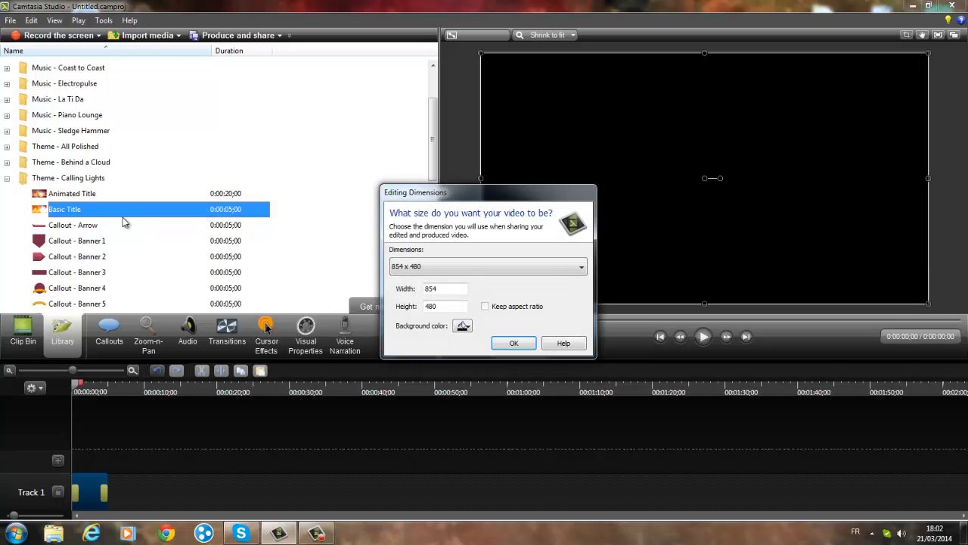
- Set the editing dimensions to 1280 x 720, the YouTube & Screencast (16:9) size
click(582, 267)
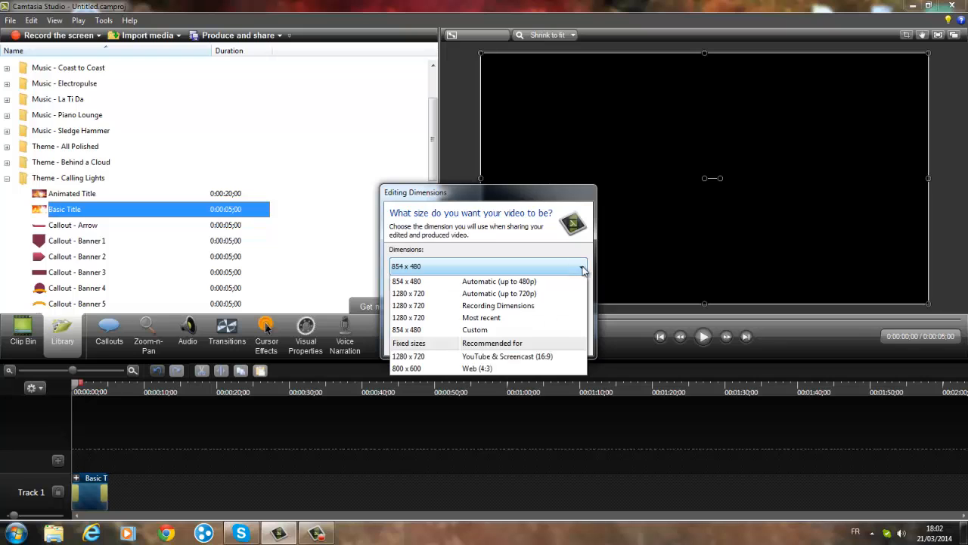
click(505, 356)
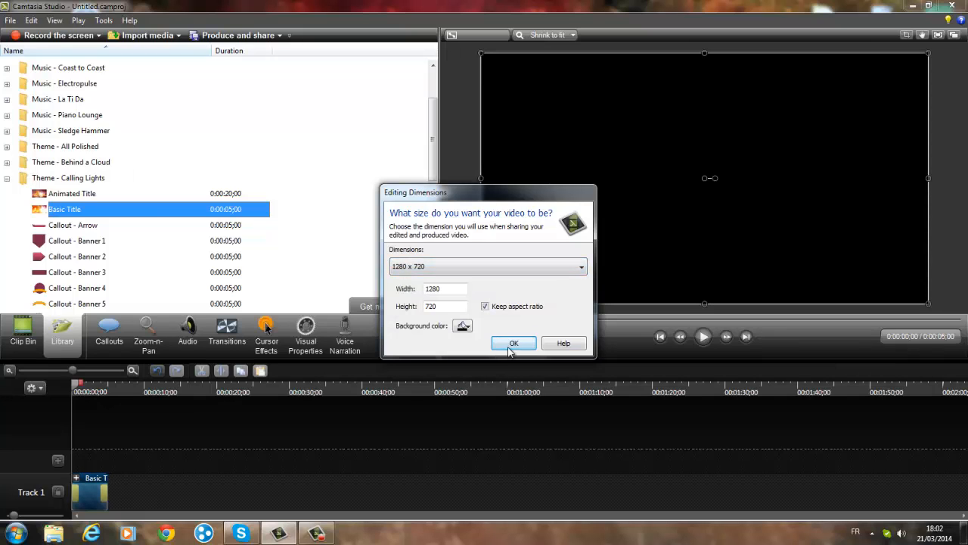
click(511, 346)
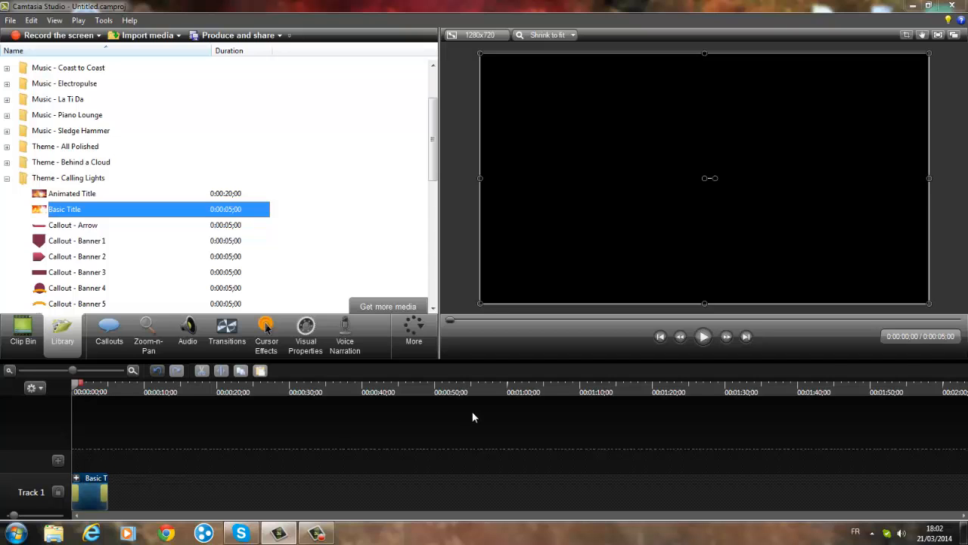
- Expand the Basic Title group on Track 1 and replace its callout text with "Thegamer Présente"
click(75, 479)
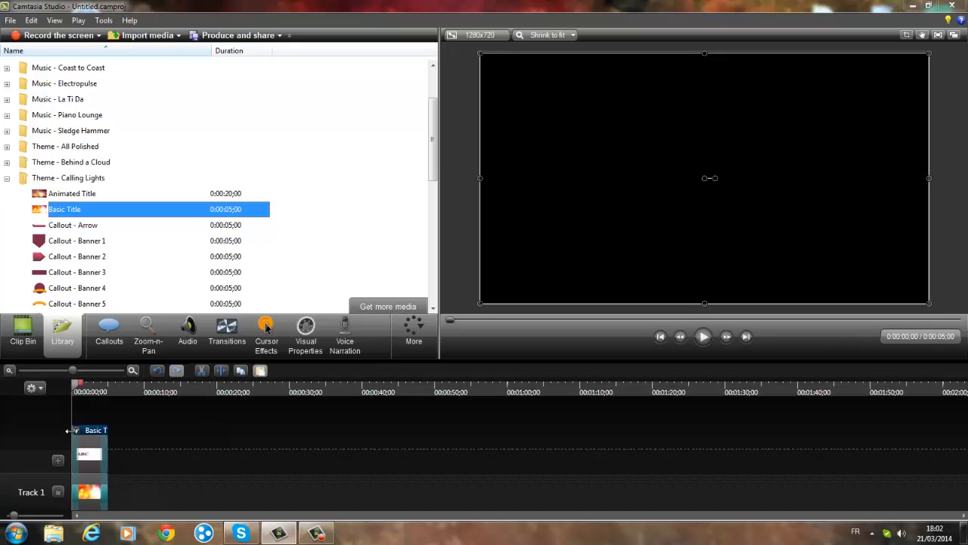
click(76, 431)
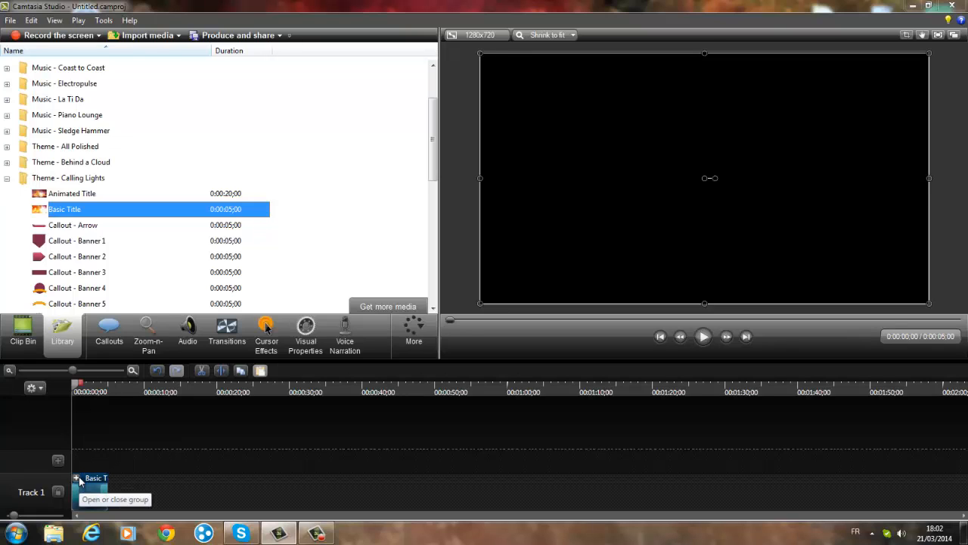
click(79, 480)
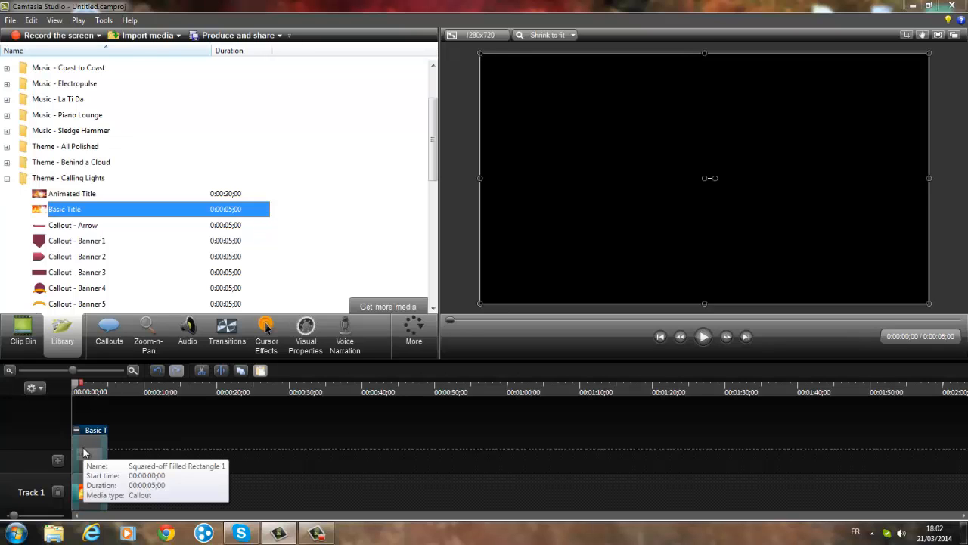
click(84, 452)
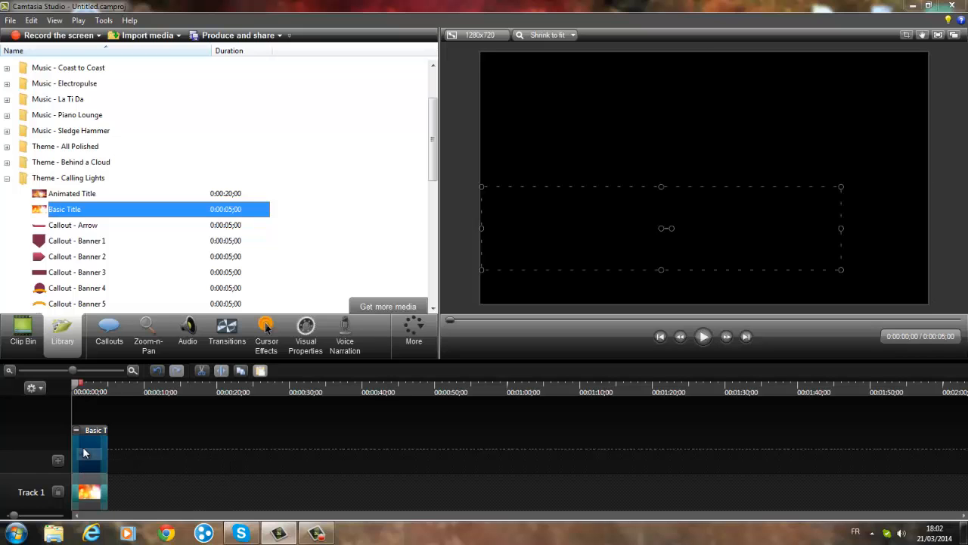
double_click(86, 454)
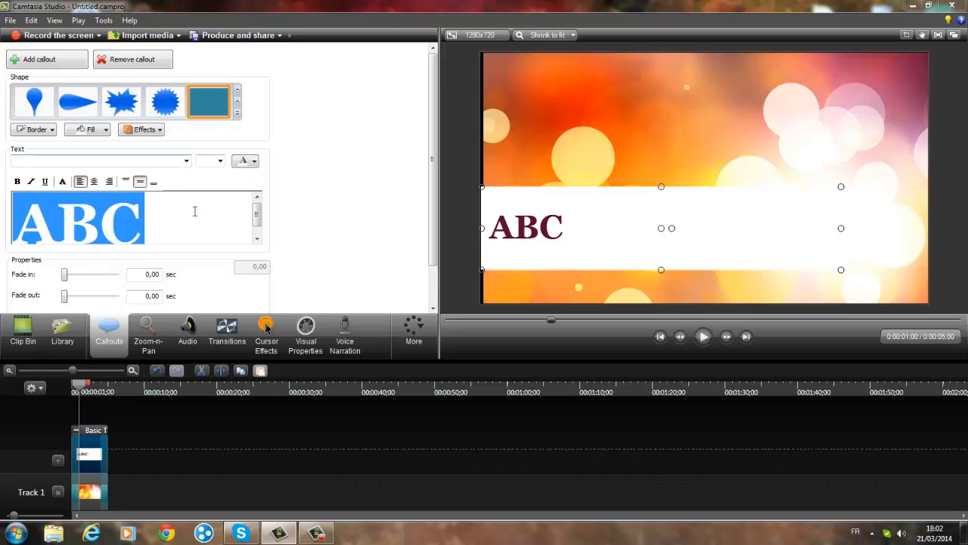
key(Delete)
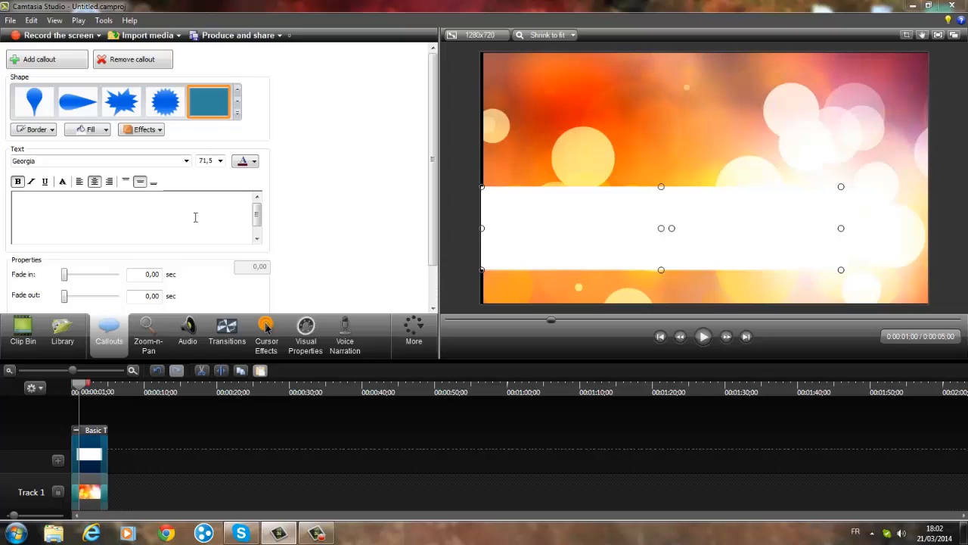
text(T)
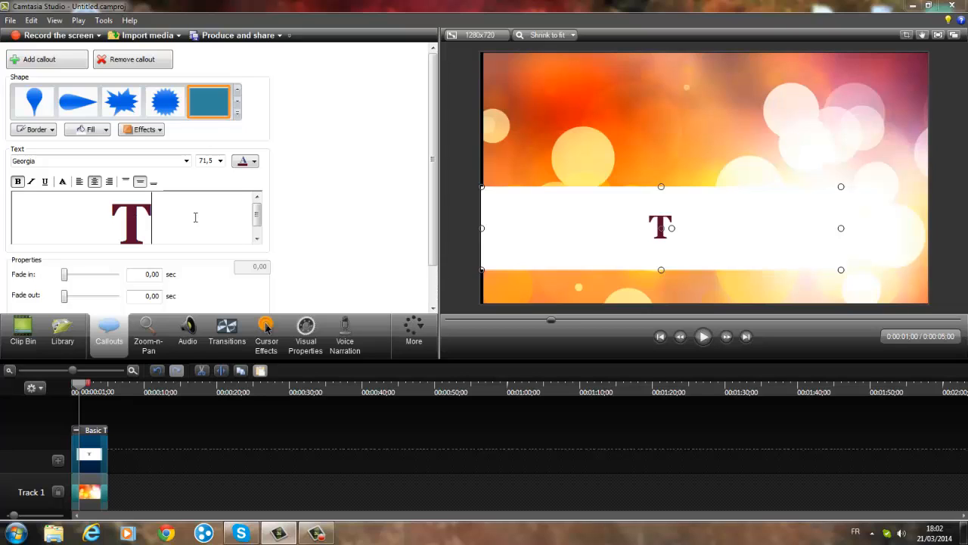
text(hegamer)
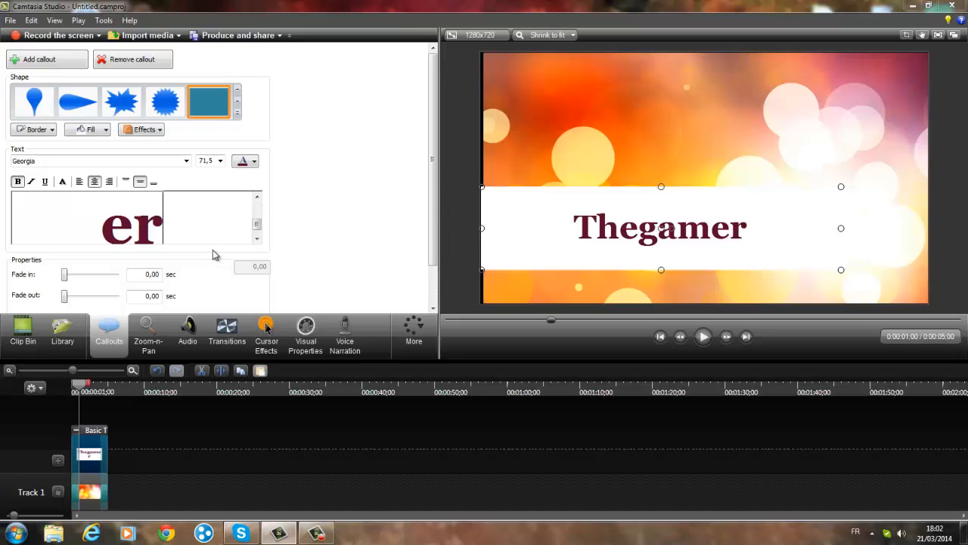
text( Pr)
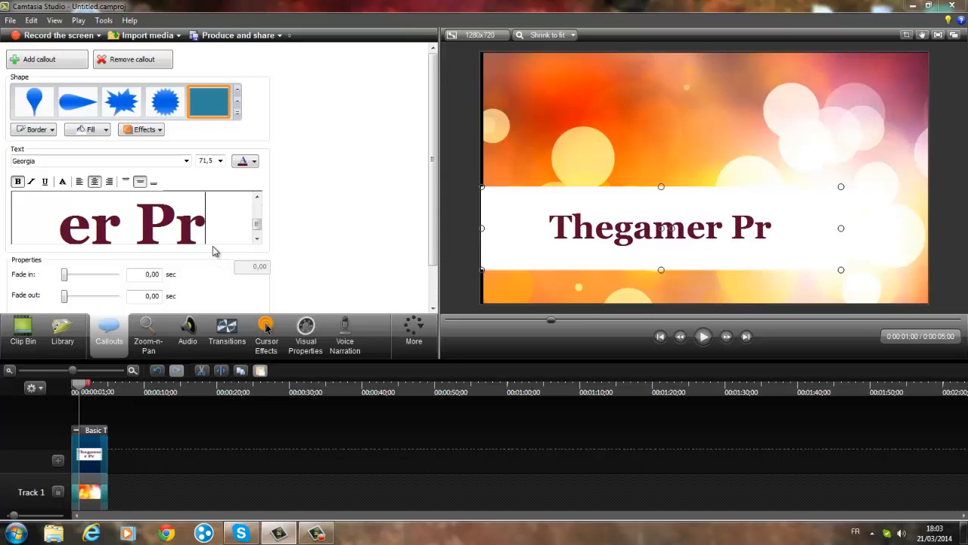
text(ésente)
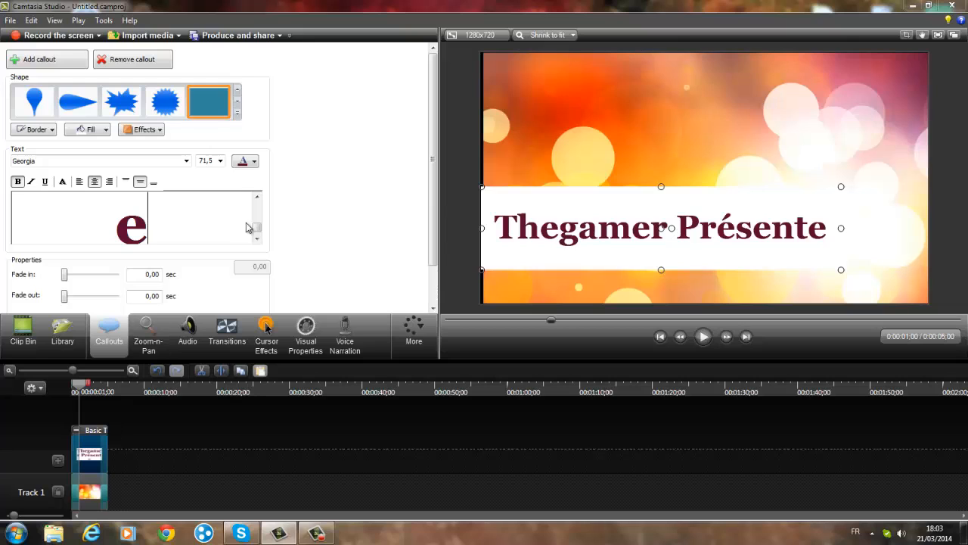
- Shift the callout's text box to left 47, right 0, top 0, bottom 29, and move the callout up to the frame's vertical centre
drag(428, 199, 434, 261)
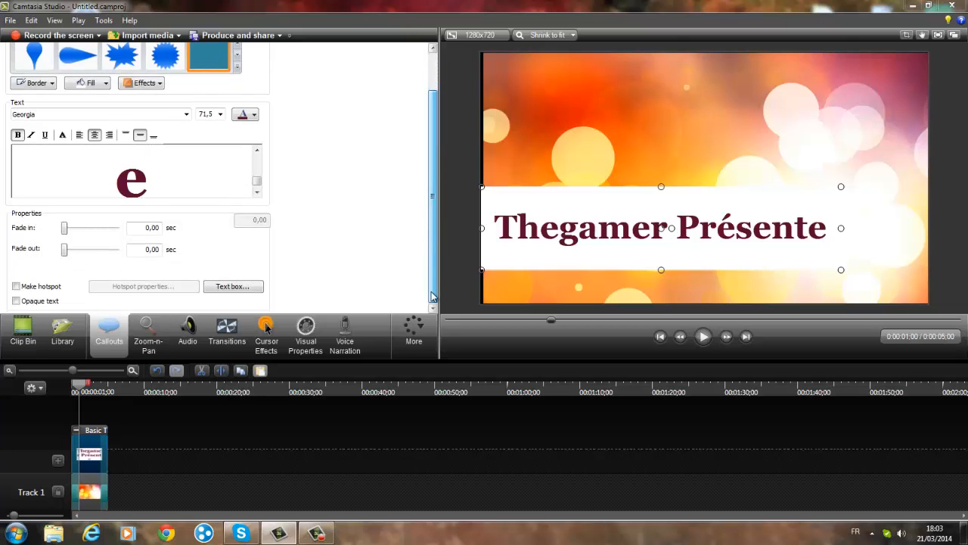
click(254, 288)
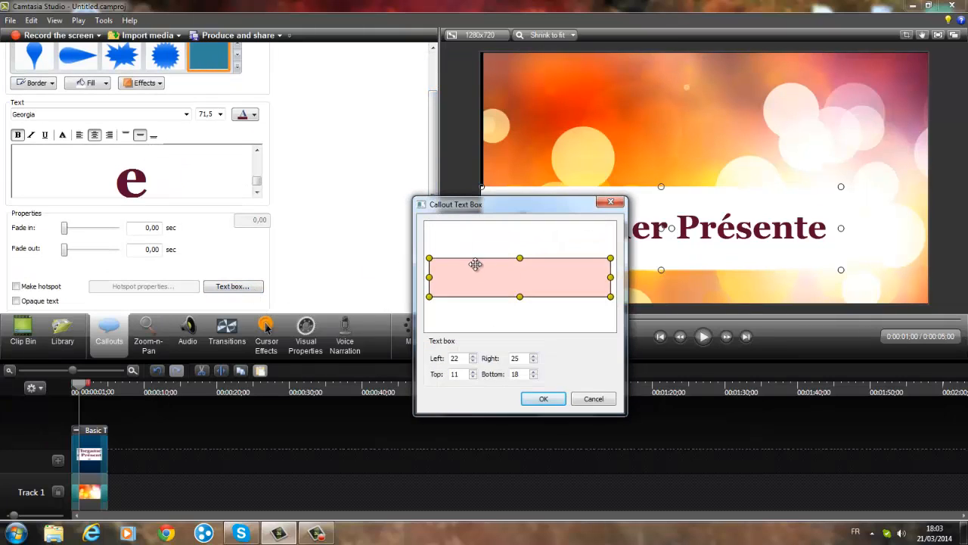
drag(510, 279, 517, 244)
drag(508, 280, 508, 280)
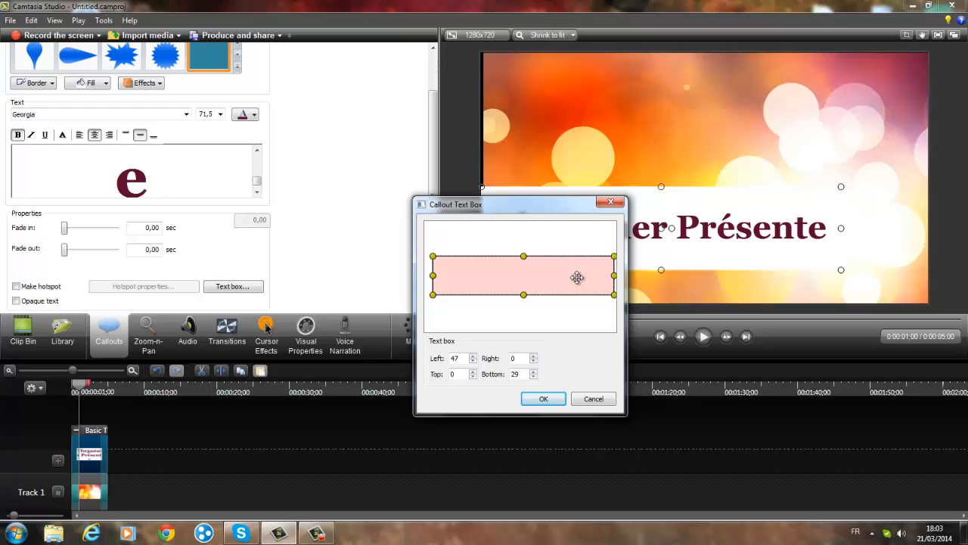
click(546, 400)
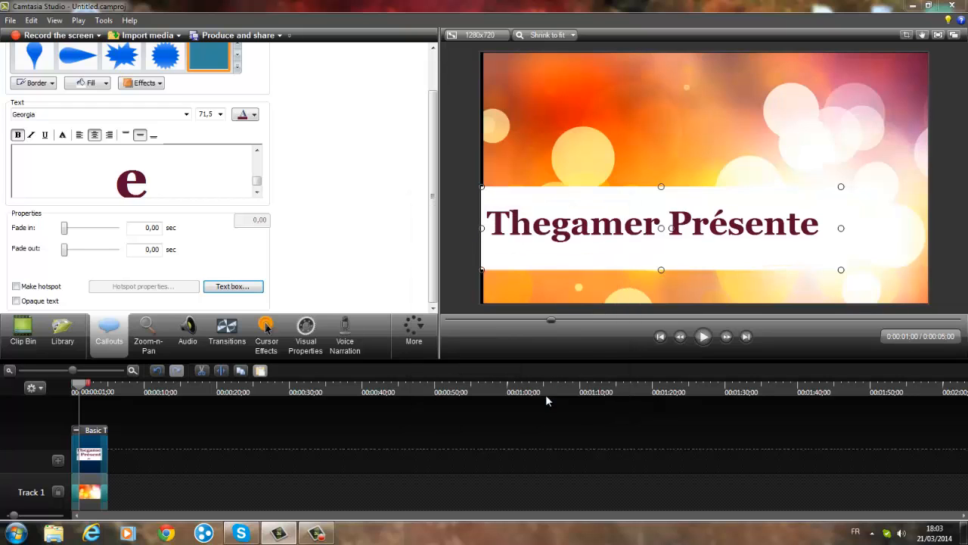
drag(662, 193, 662, 140)
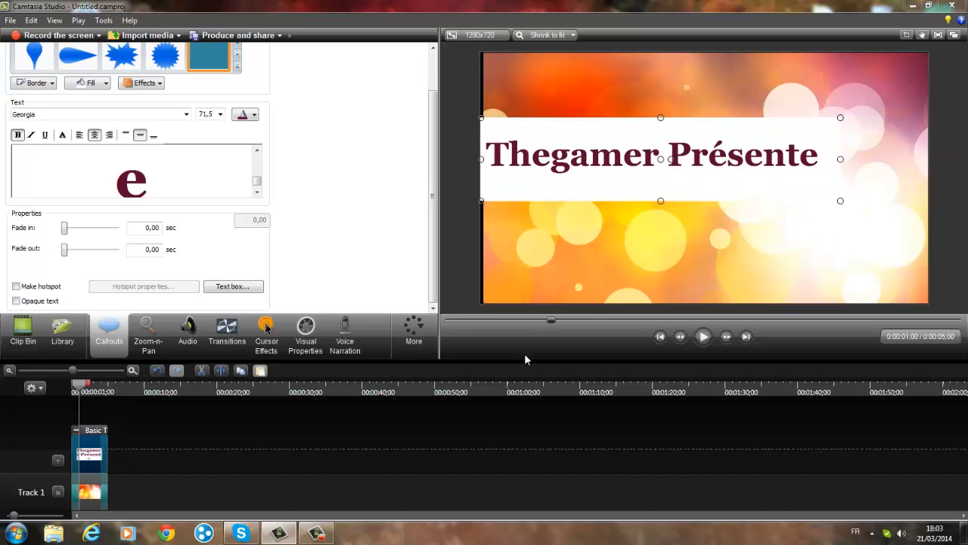
drag(646, 179, 643, 199)
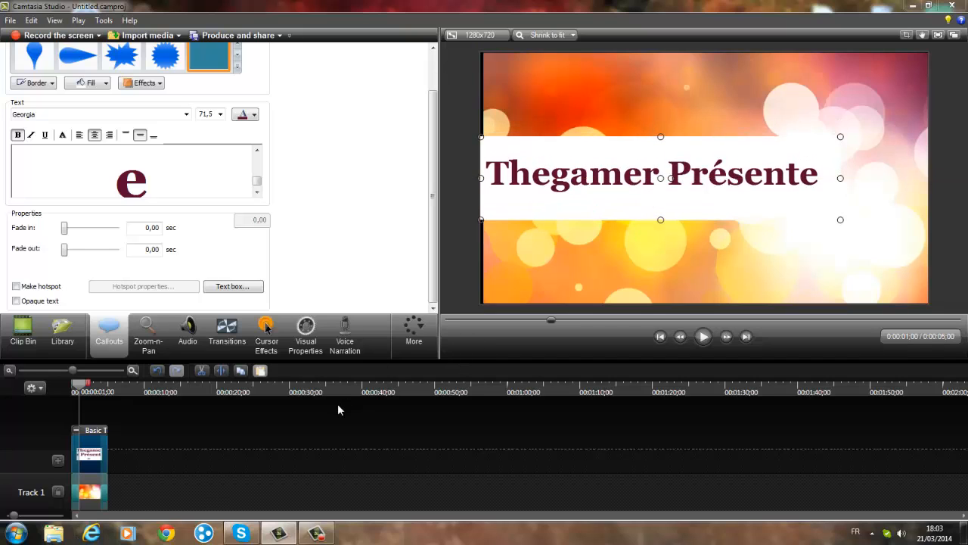
- Collapse the title group and play the title back from the beginning of the timeline
click(77, 431)
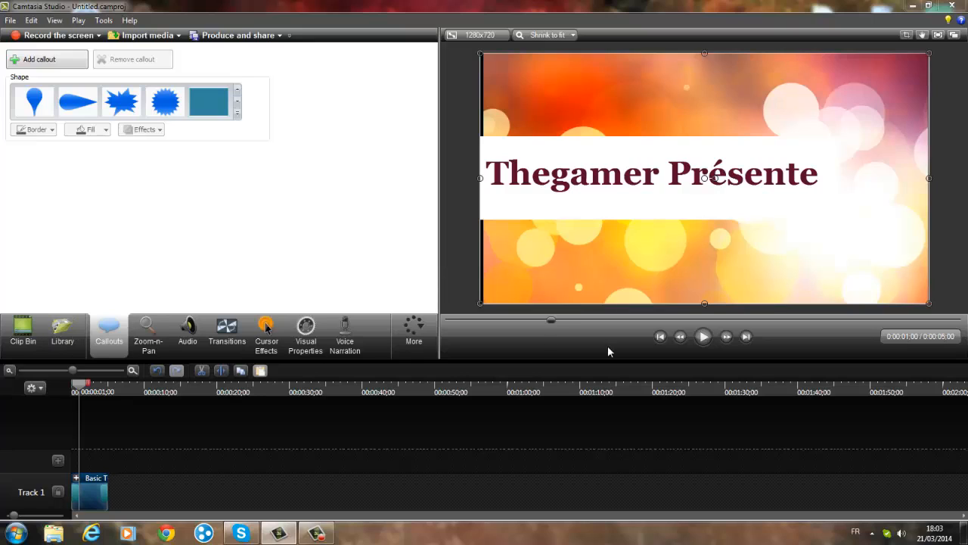
drag(79, 391, 60, 392)
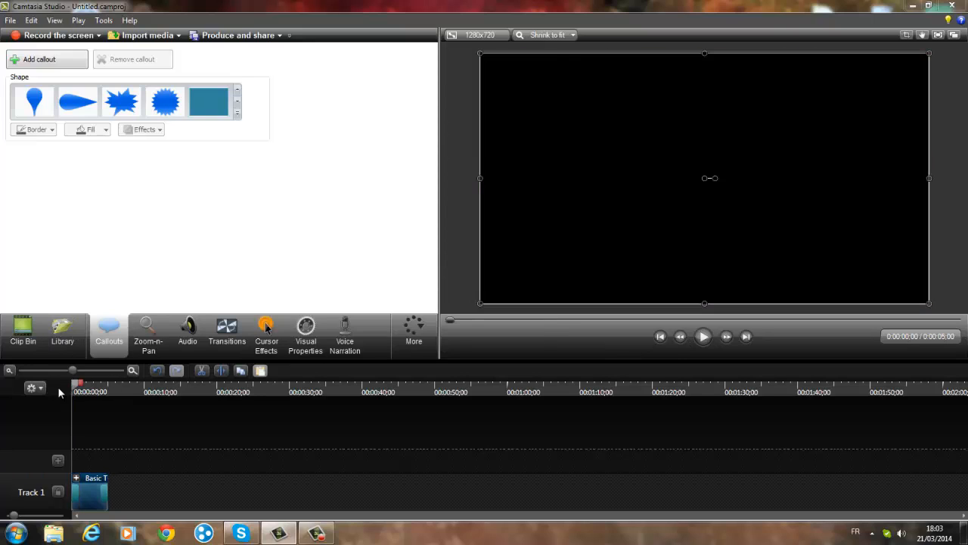
click(702, 337)
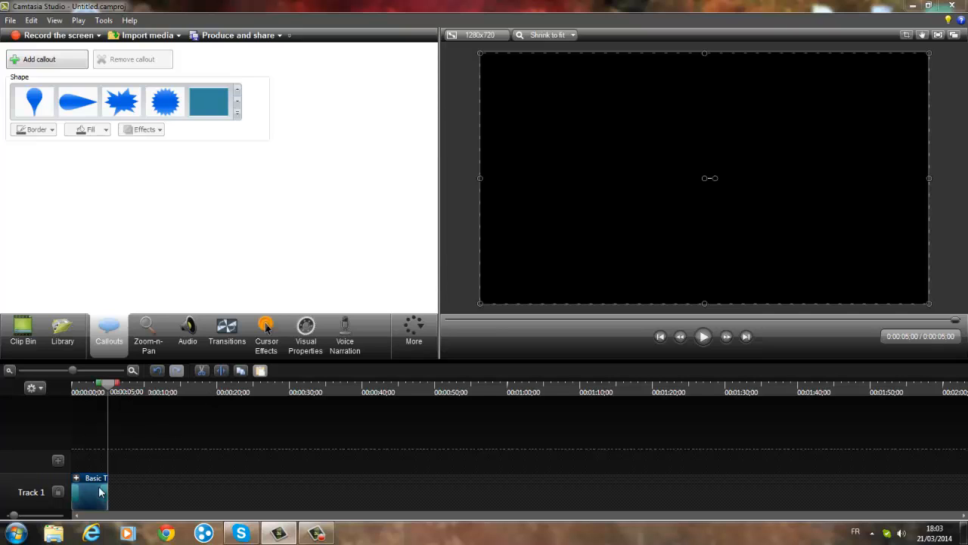
- Add a second track and insert the Dance Steps theme's Basic Title right after the first title on Track 1
click(62, 462)
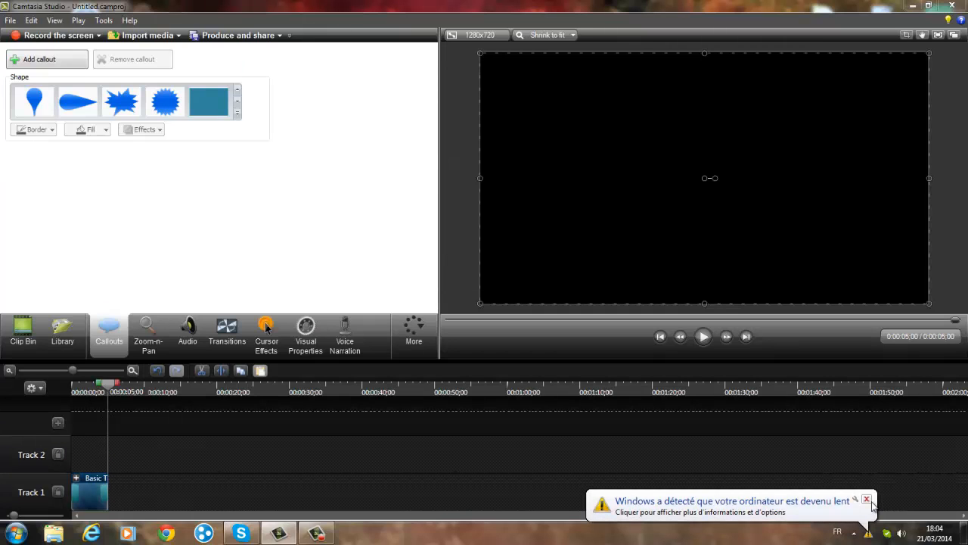
click(867, 500)
click(63, 333)
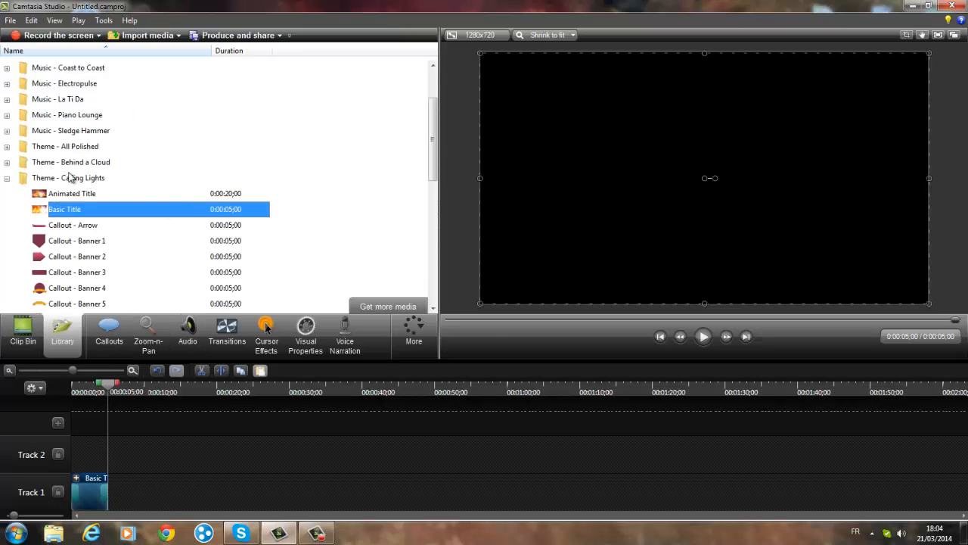
click(7, 177)
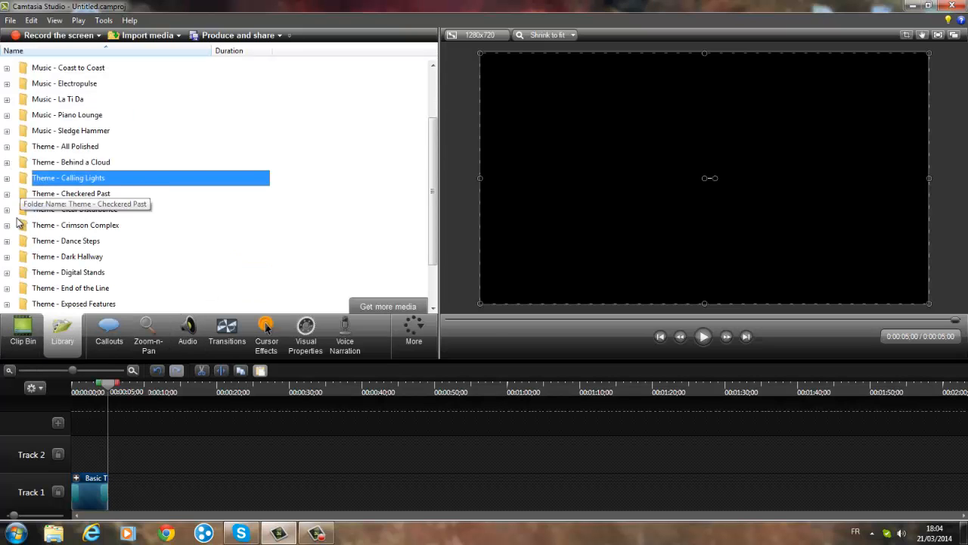
click(7, 241)
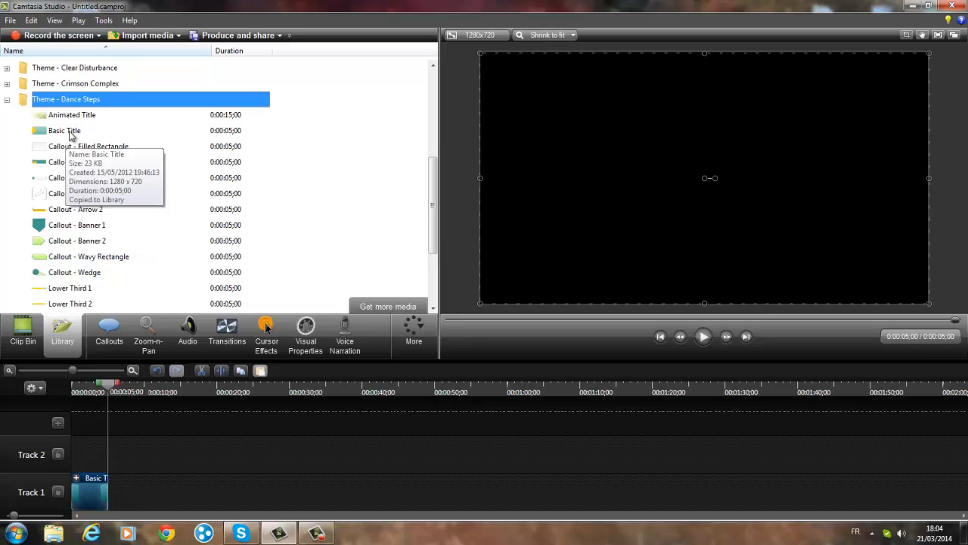
right_click(70, 135)
click(106, 138)
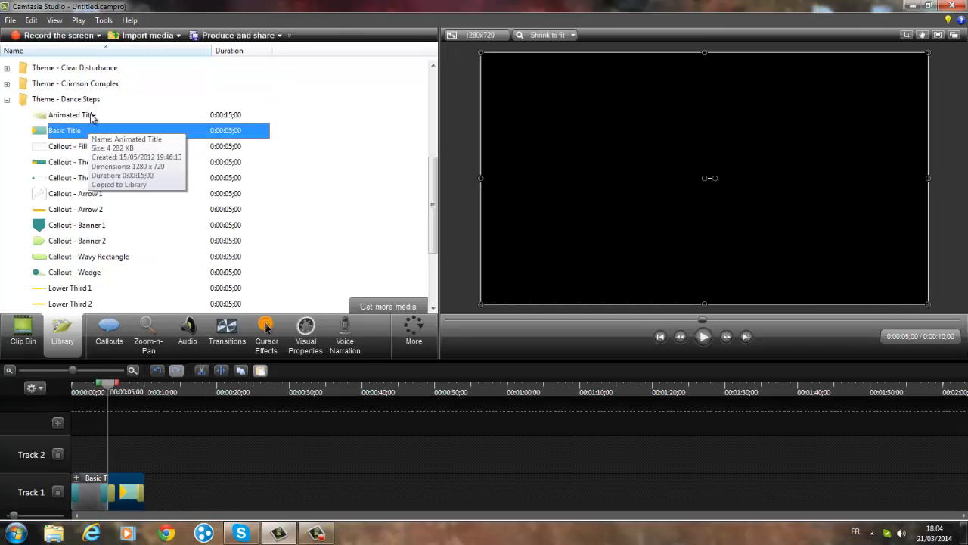
- Preview the Dance Steps title and trim its end so the clip finishes at about 0:00:08;17
click(704, 338)
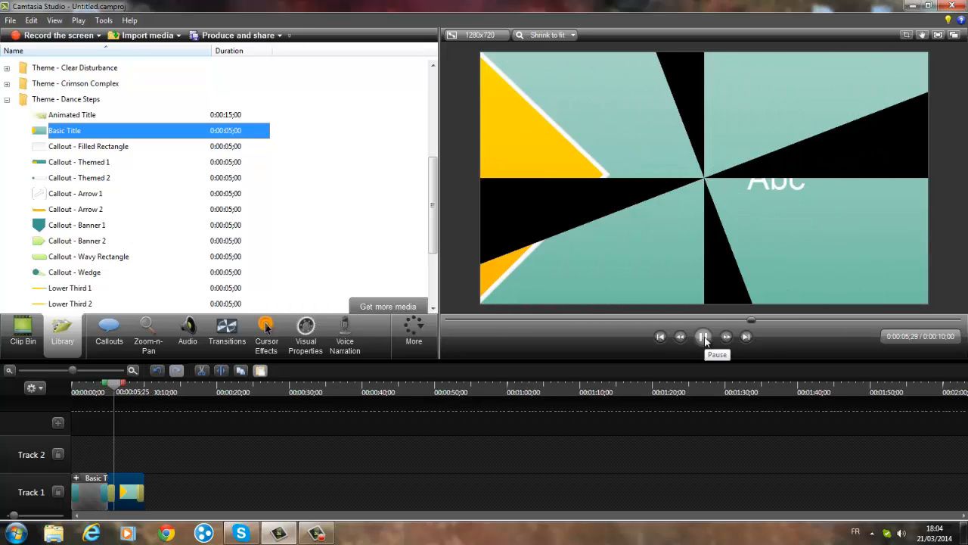
click(705, 339)
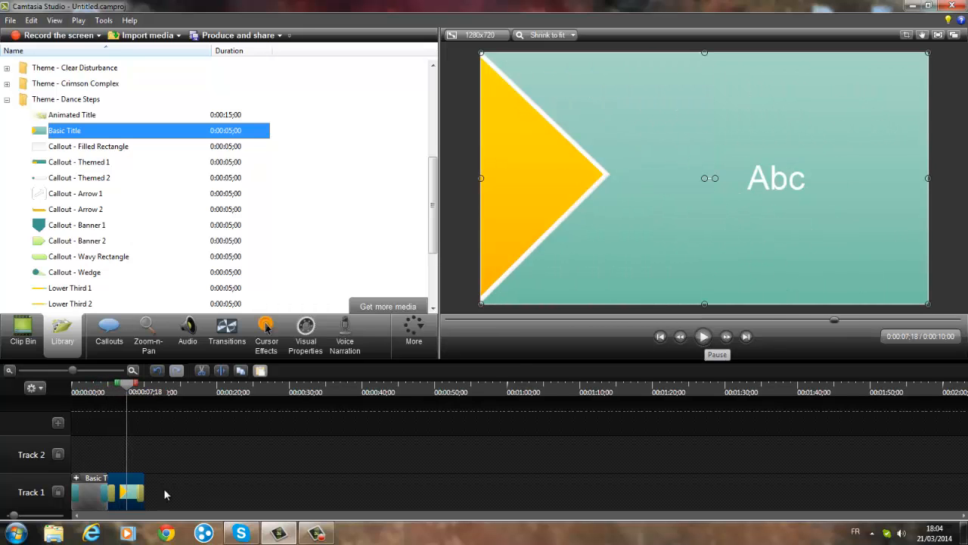
drag(144, 484, 133, 484)
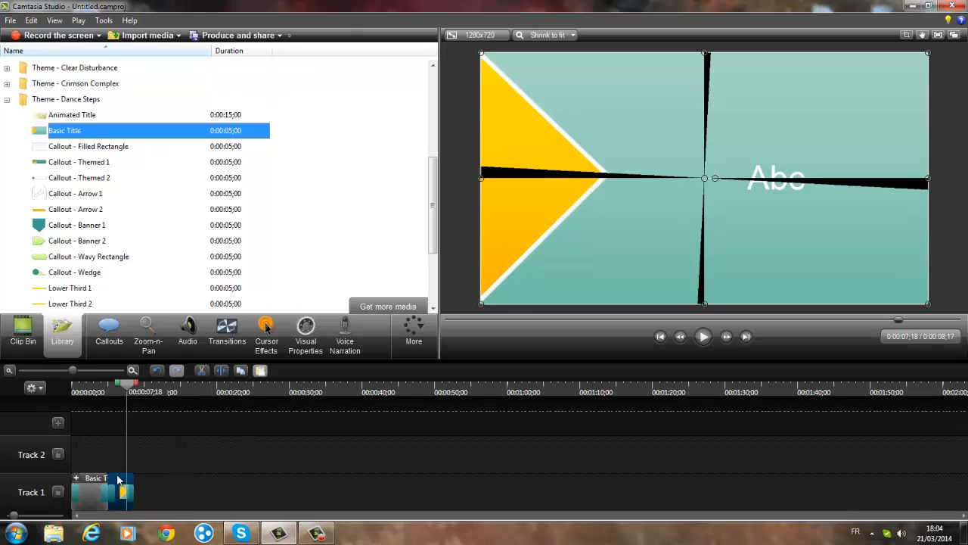
- Replace the placeholder text in the Dance Steps title's callout with "Un TUTO"
click(121, 485)
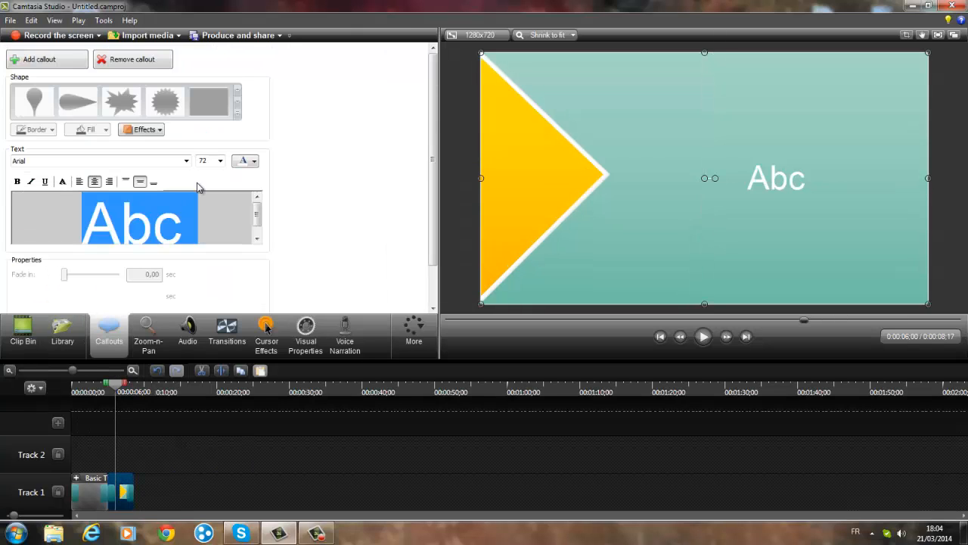
key(BackSpace)
text(U)
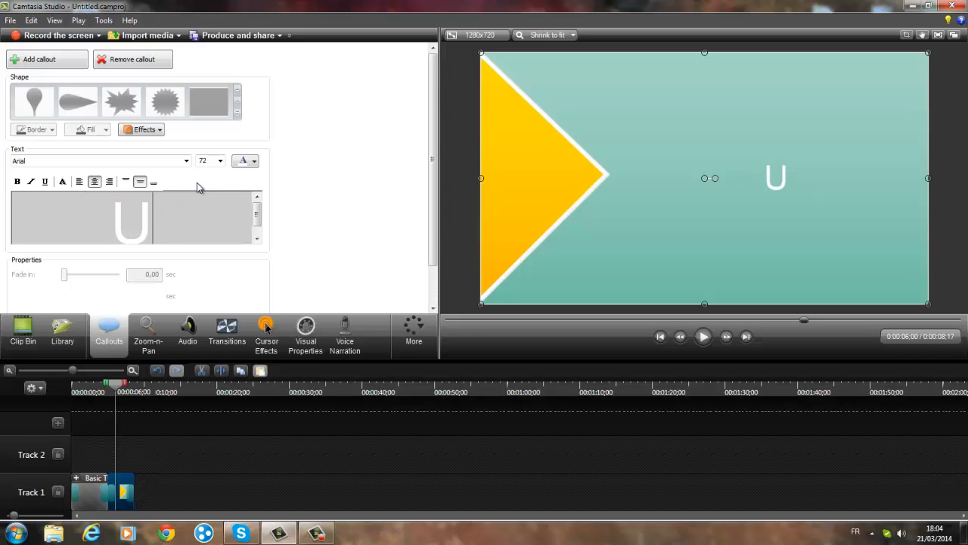
text(n TUTI)
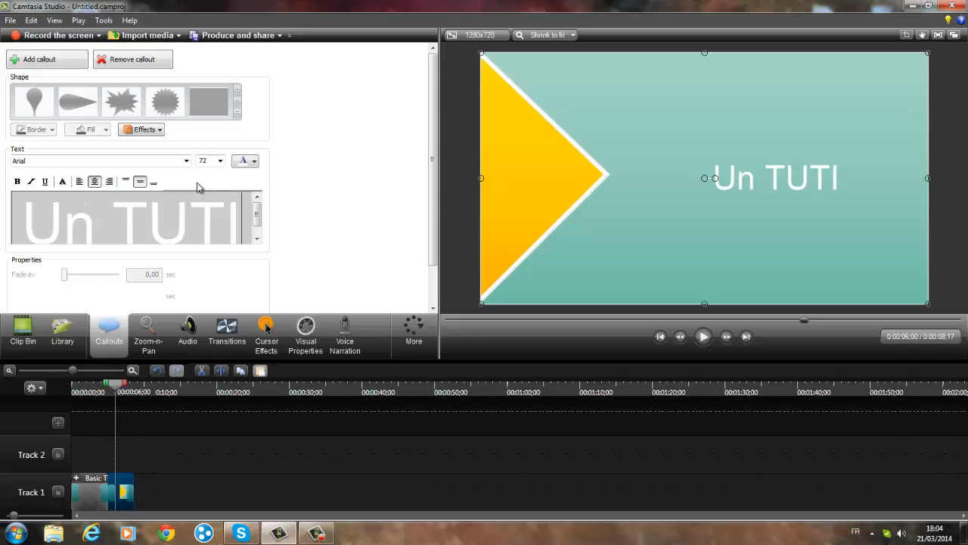
key(BackSpace)
text(O)
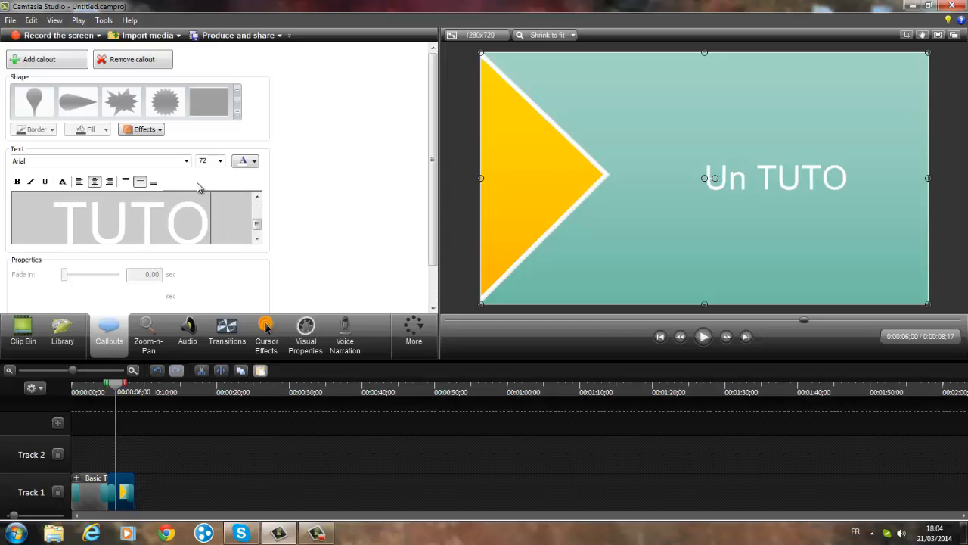
text( pour me)
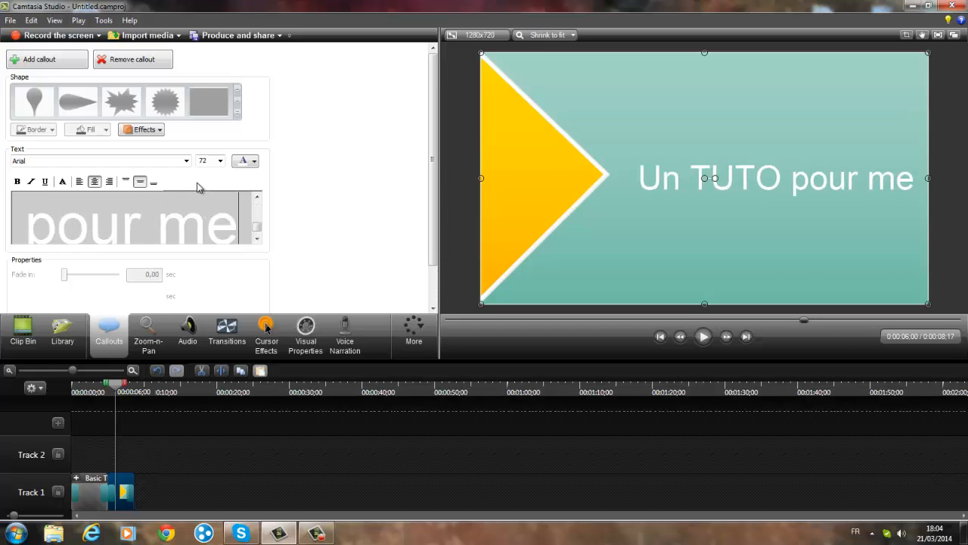
text(s ab)
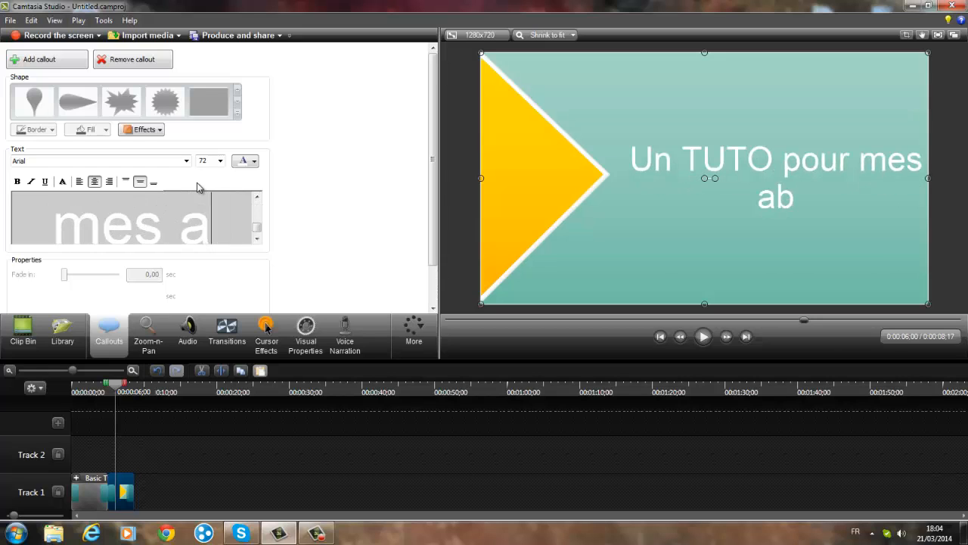
key(BackSpace)
key(BackSpace)
key(BackSpace)
key(BackSpace)
key(BackSpace)
key(BackSpace)
key(BackSpace)
key(BackSpace)
key(BackSpace)
key(BackSpace)
key(BackSpace)
key(BackSpace)
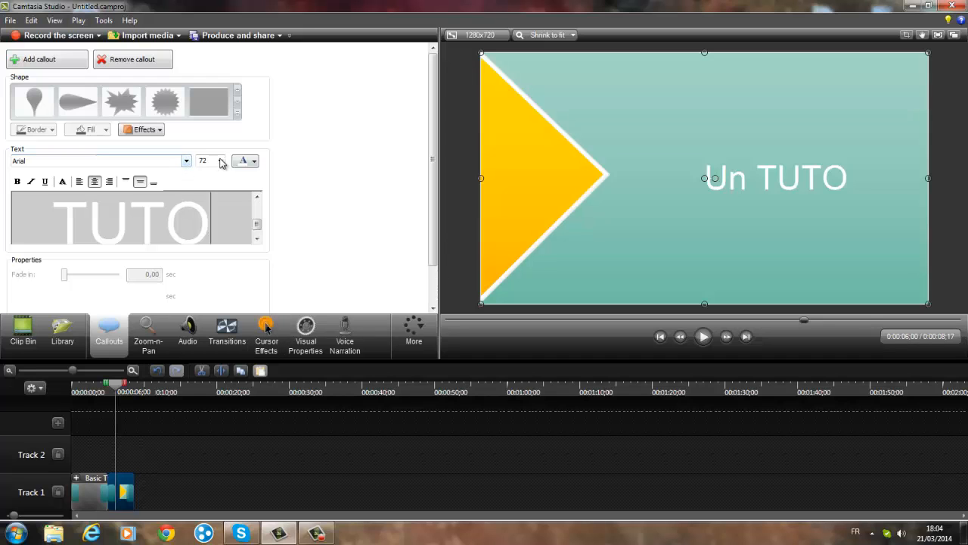
- Reposition and resize the "Un TUTO" text box to left 354, right 57, top 175 and bottom 199
scroll(352, 194, down, 2)
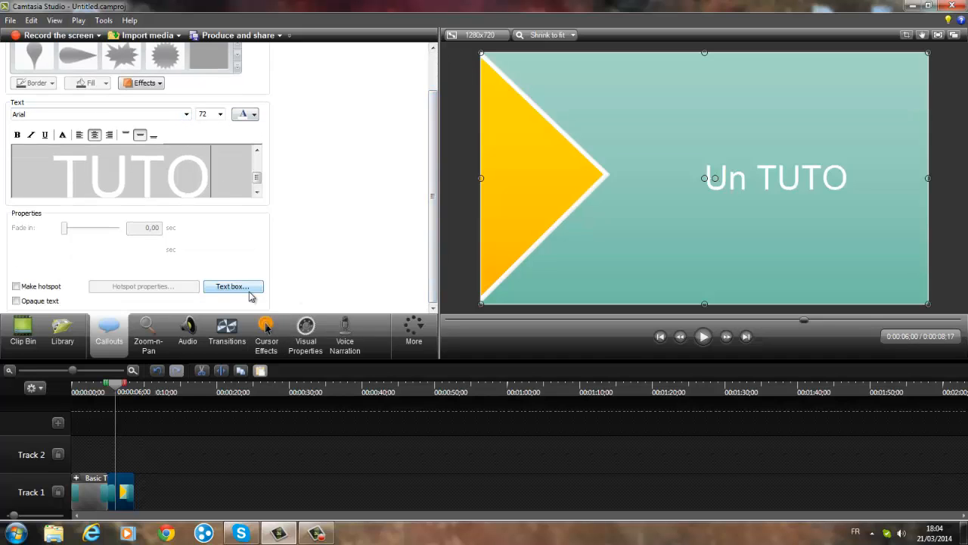
click(248, 291)
drag(538, 295, 443, 298)
click(543, 399)
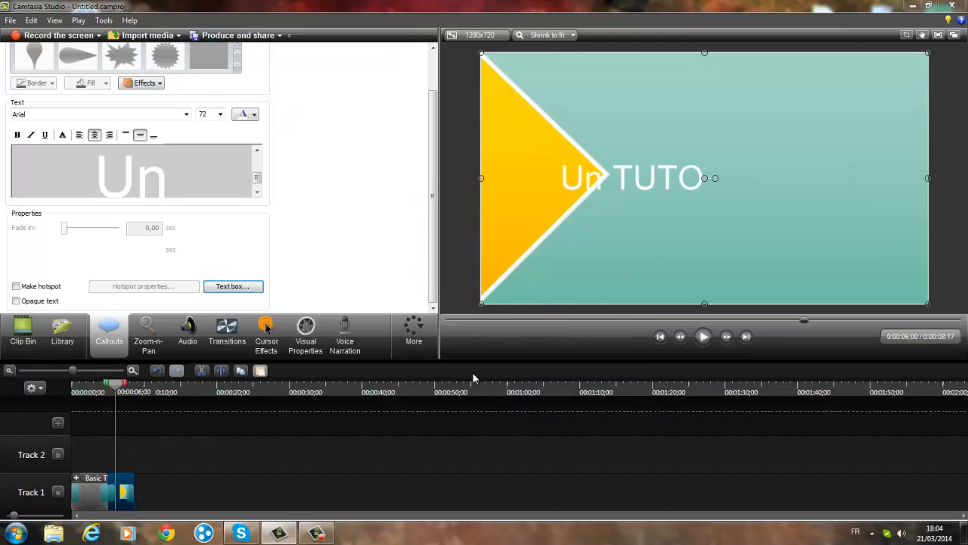
click(253, 290)
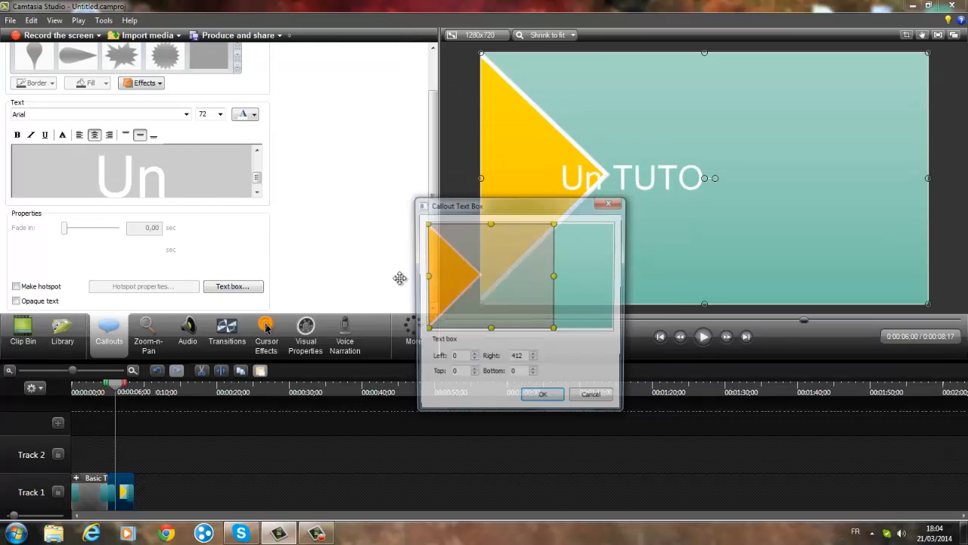
mouse_move(550, 275)
mouse_down()
mouse_move(588, 275)
mouse_move(562, 275)
mouse_up()
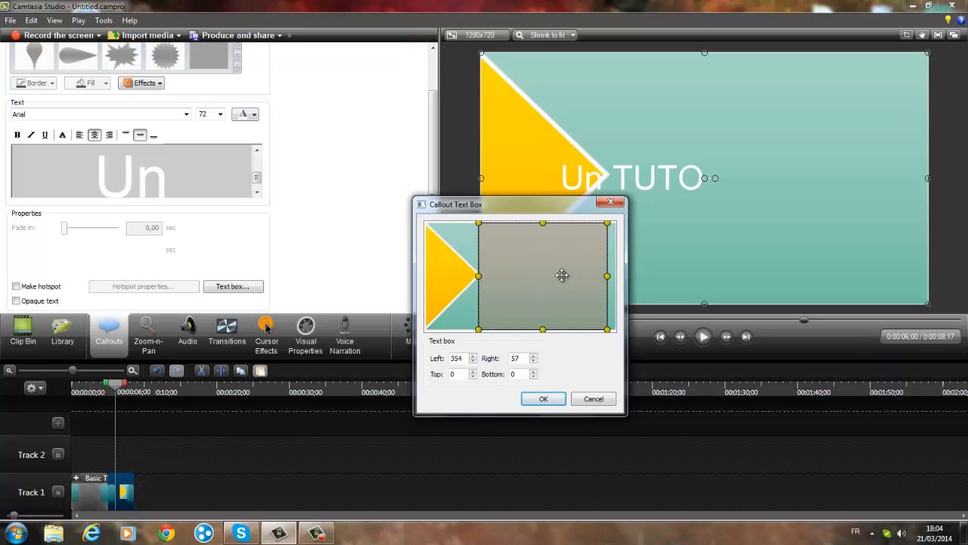
drag(541, 221, 542, 257)
drag(543, 328, 541, 281)
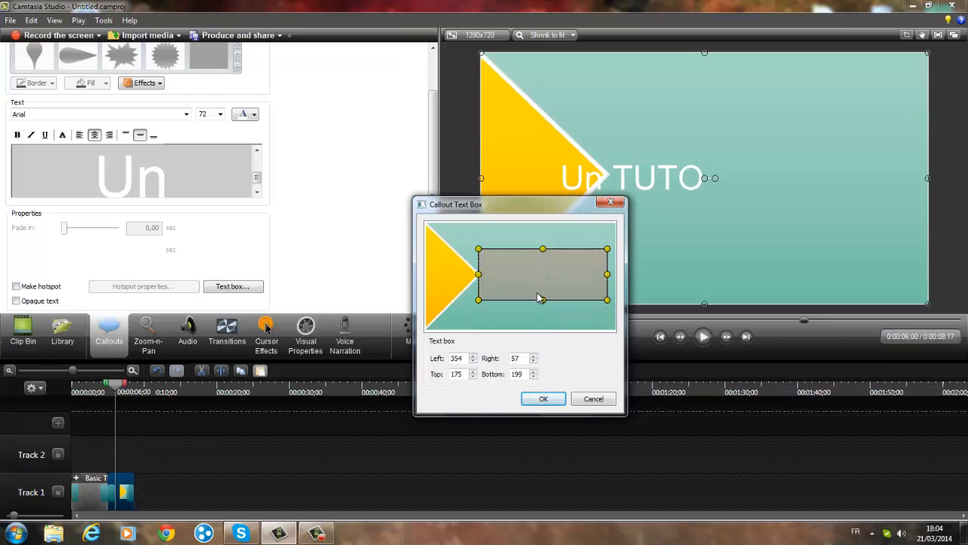
click(547, 397)
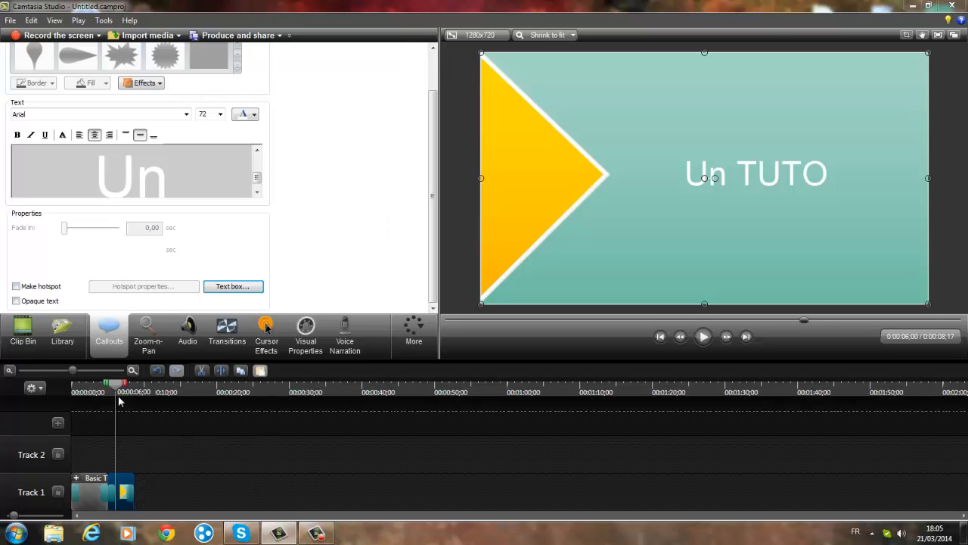
- Play both titles back from the beginning of the timeline, and move the two clips from Track 1 to Track 2
drag(115, 386, 58, 385)
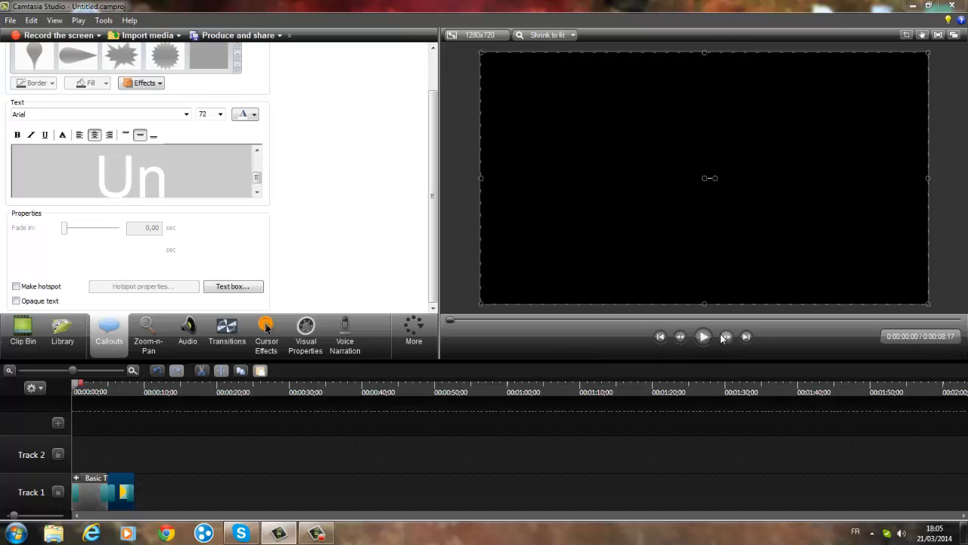
click(706, 339)
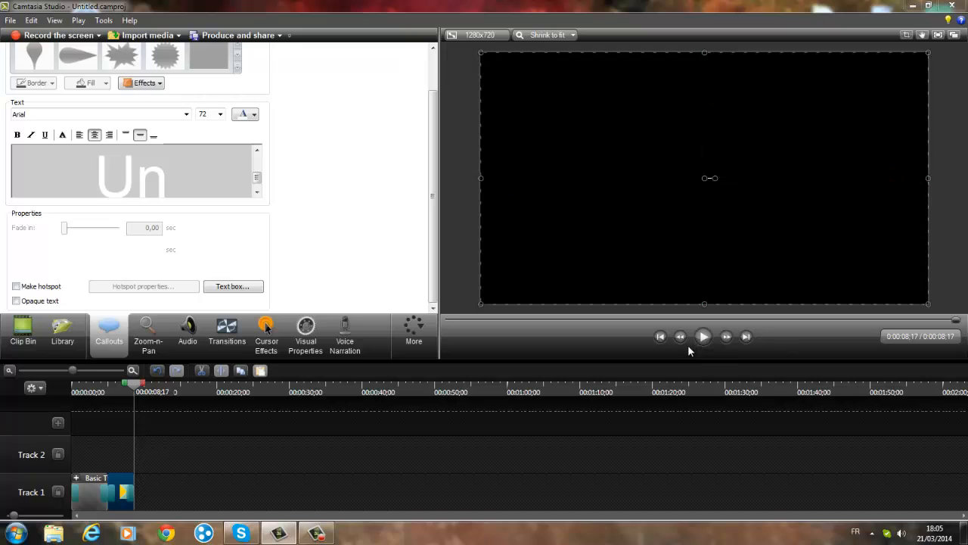
drag(86, 489, 87, 452)
drag(125, 494, 116, 456)
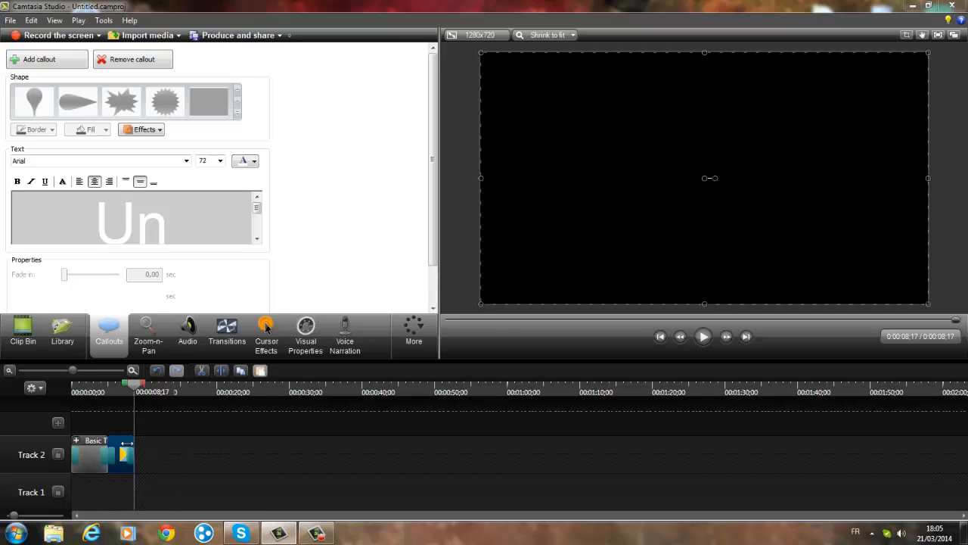
- Add the Intro track from the library's Music - La Ti Da folder to the timeline, placing it at the start of Track 1
click(62, 342)
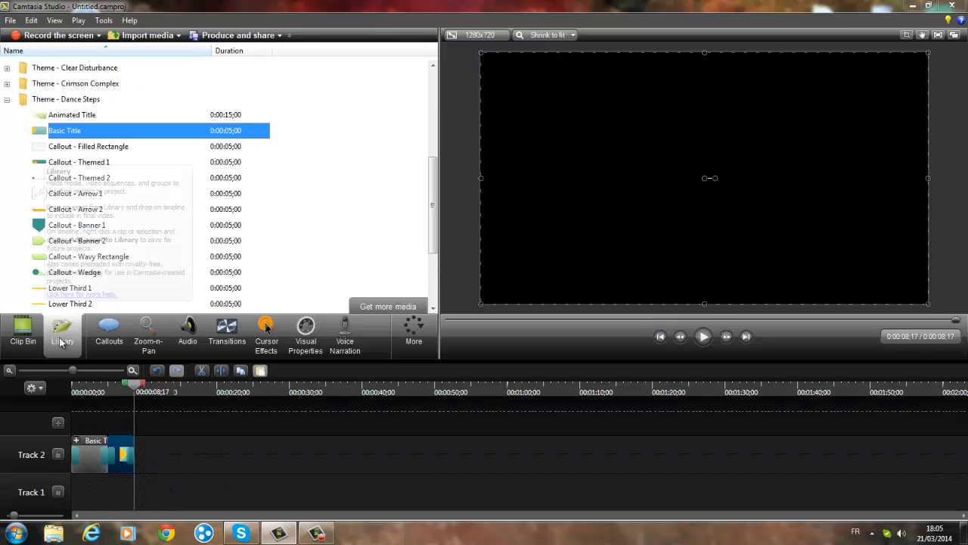
click(7, 99)
scroll(26, 198, up, 2)
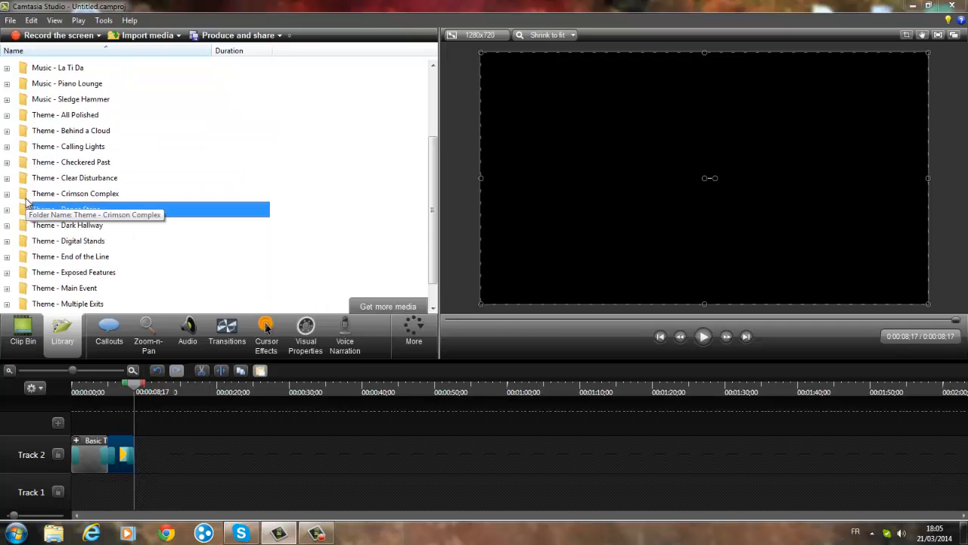
scroll(26, 201, up, 1)
click(7, 100)
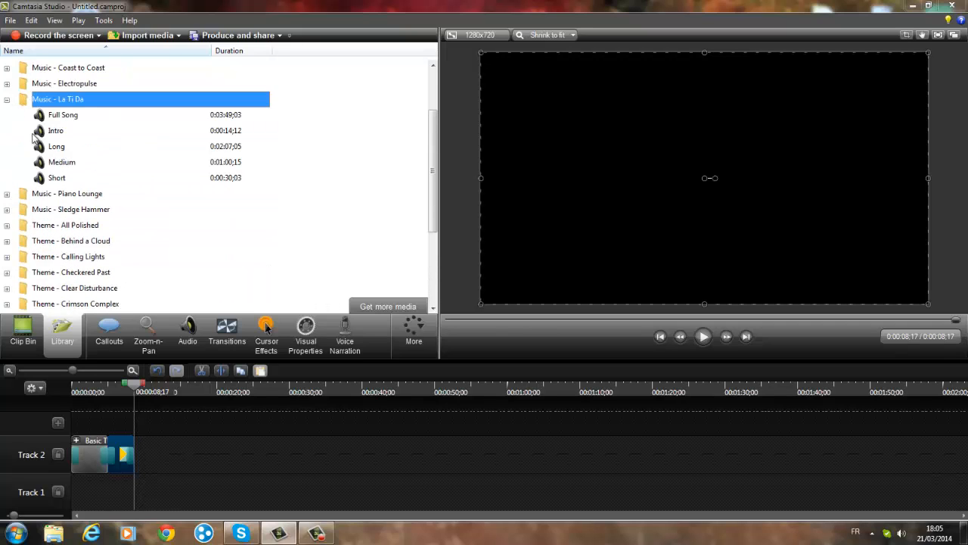
right_click(44, 133)
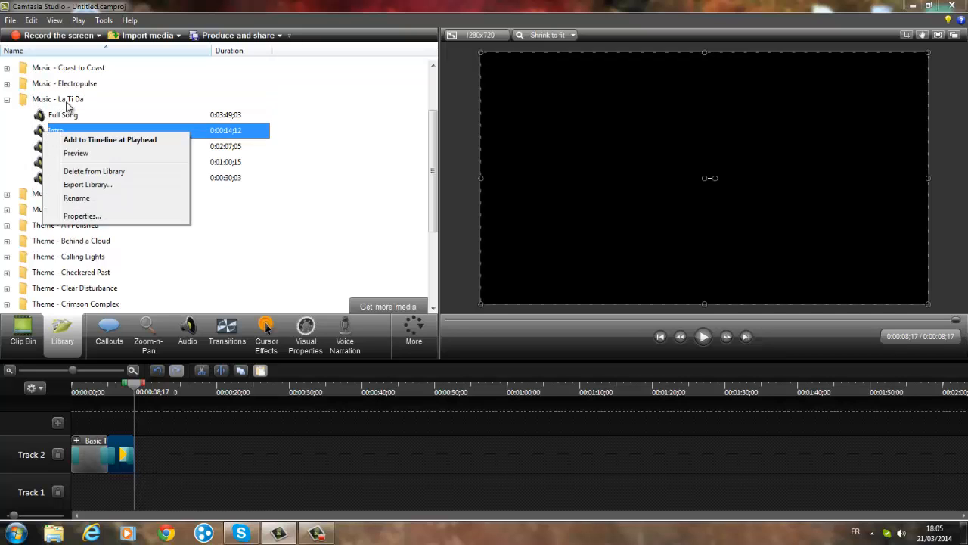
click(130, 144)
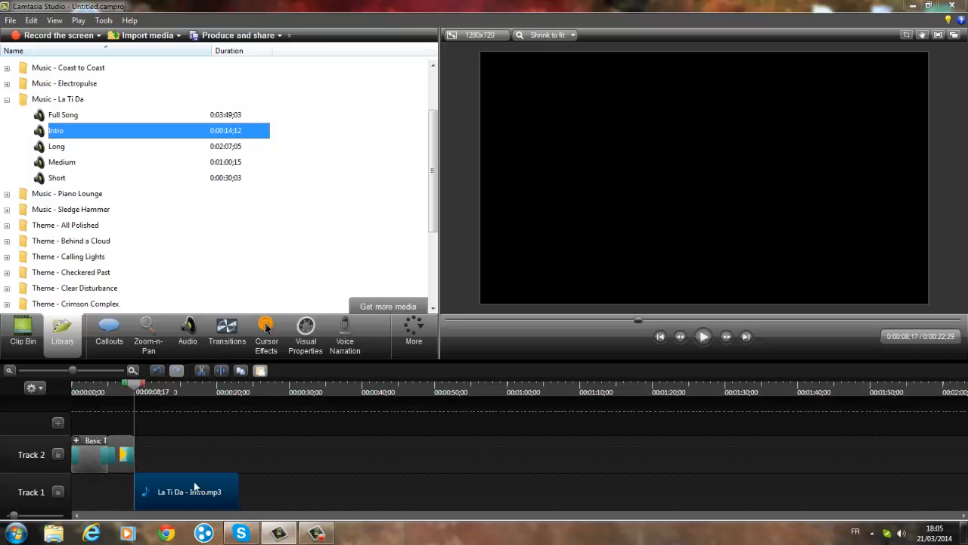
drag(194, 483, 104, 488)
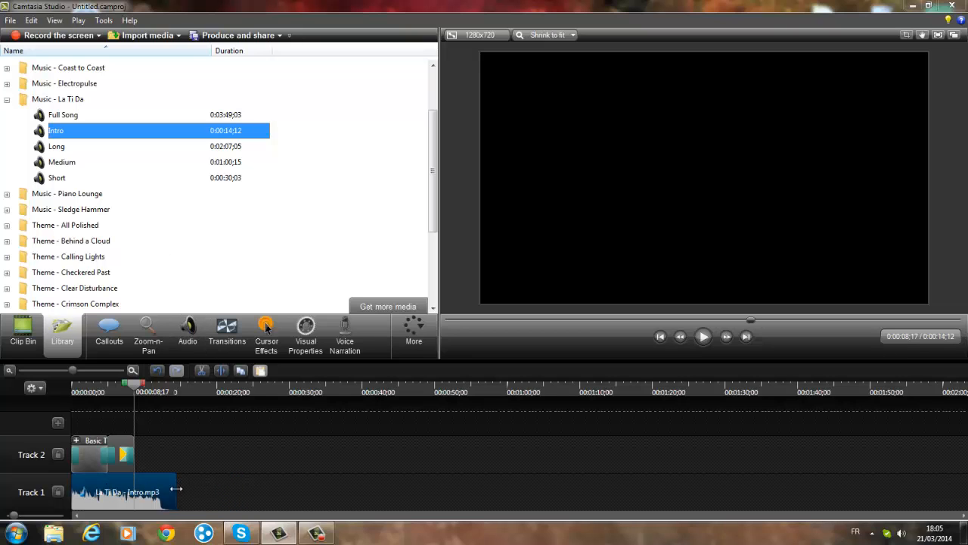
- Trim the end of the music clip to 0:00:08;17, level with the titles, and play the intro from the beginning
drag(174, 490, 134, 492)
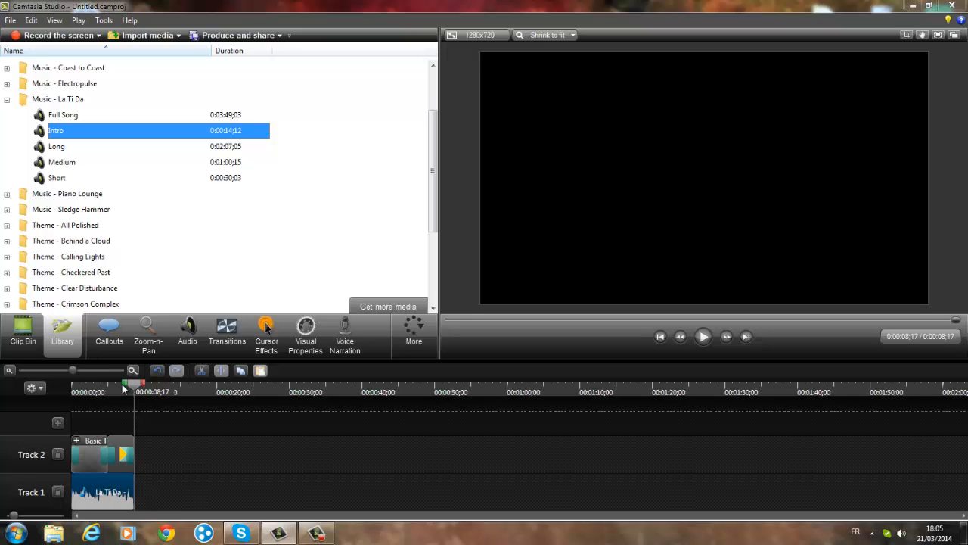
drag(133, 390, 65, 386)
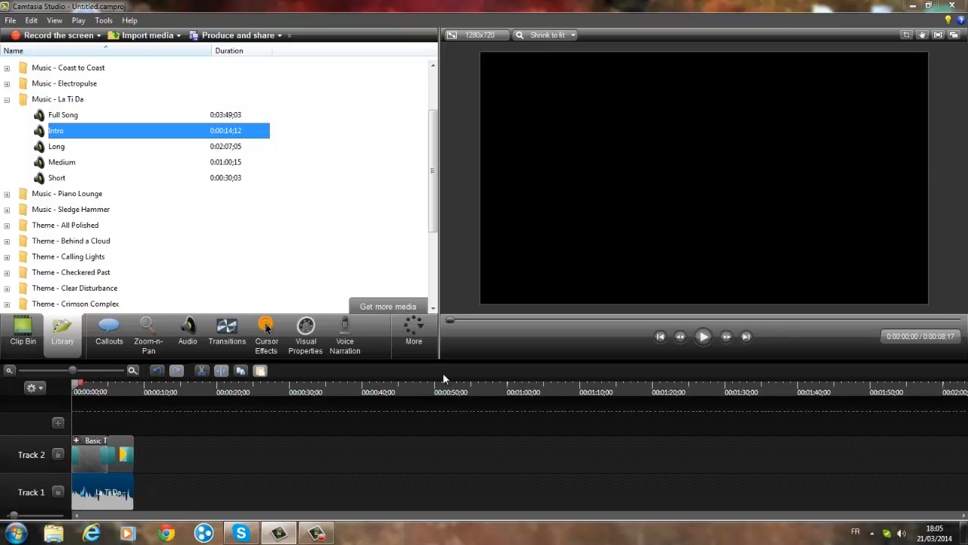
click(702, 337)
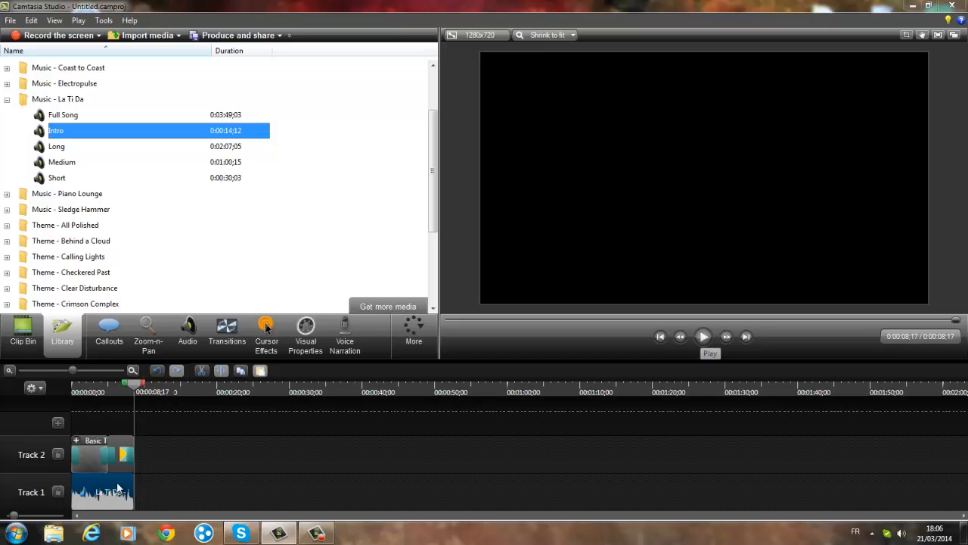
- Apply an audio fade in and fade out to the La Ti Da music clip on Track 1, and start playback
click(188, 336)
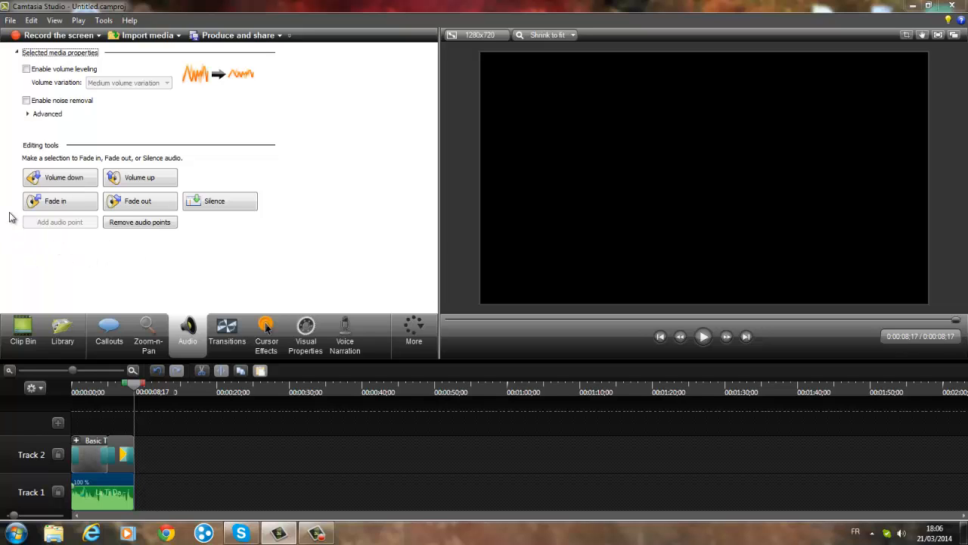
click(47, 206)
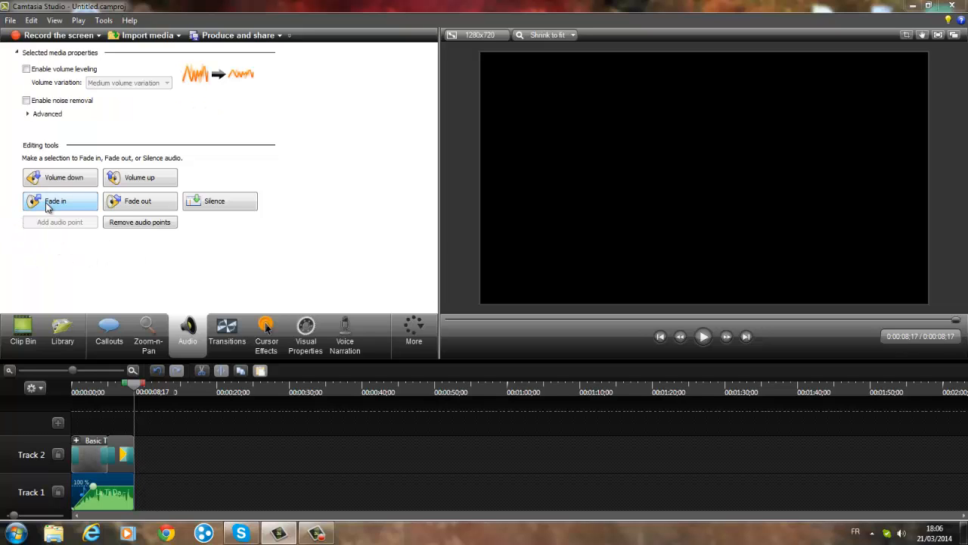
click(126, 210)
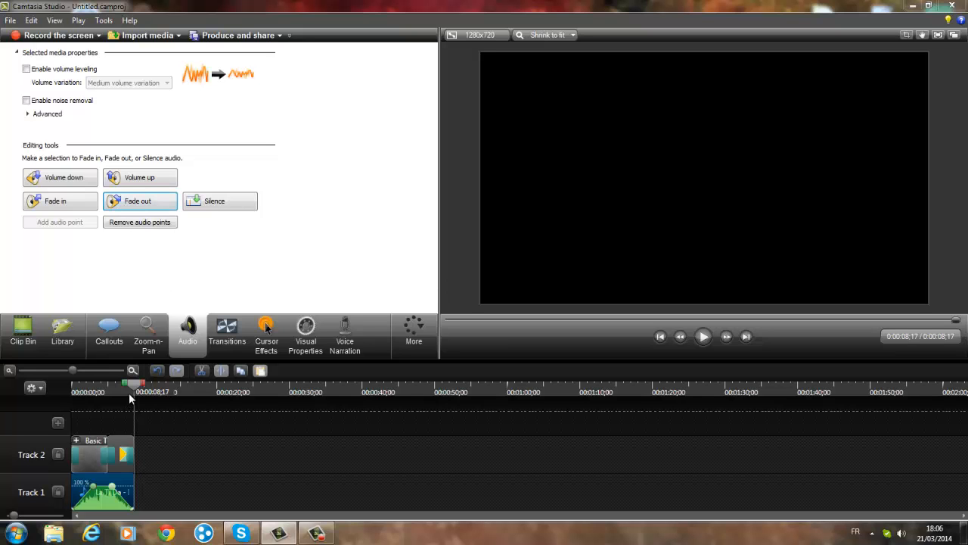
click(703, 337)
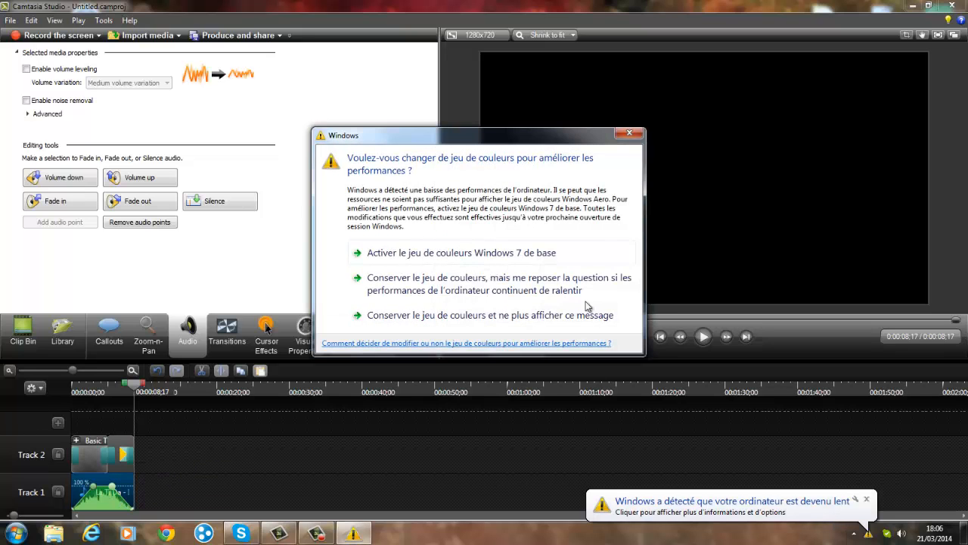
- Close the Windows colour scheme prompt and dismiss the slow-computer notification
click(629, 133)
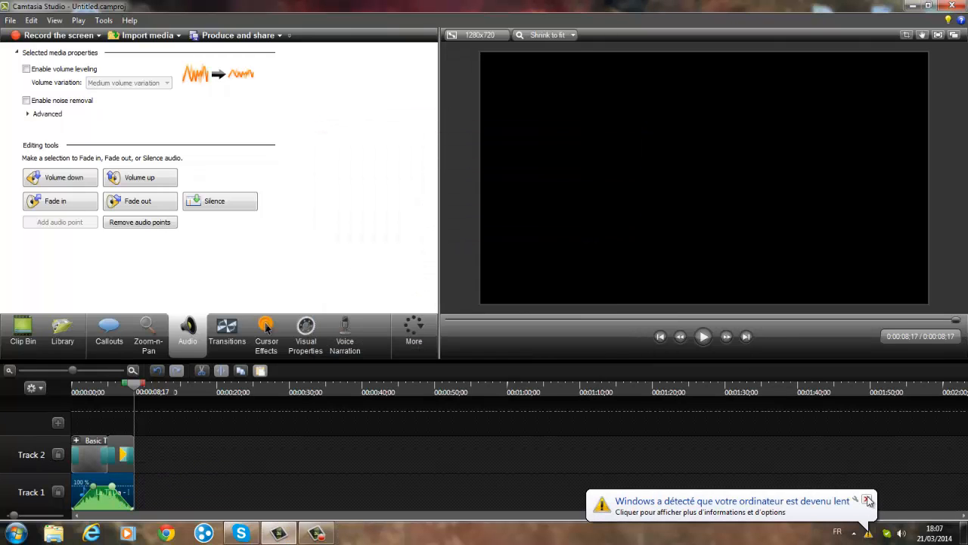
click(866, 500)
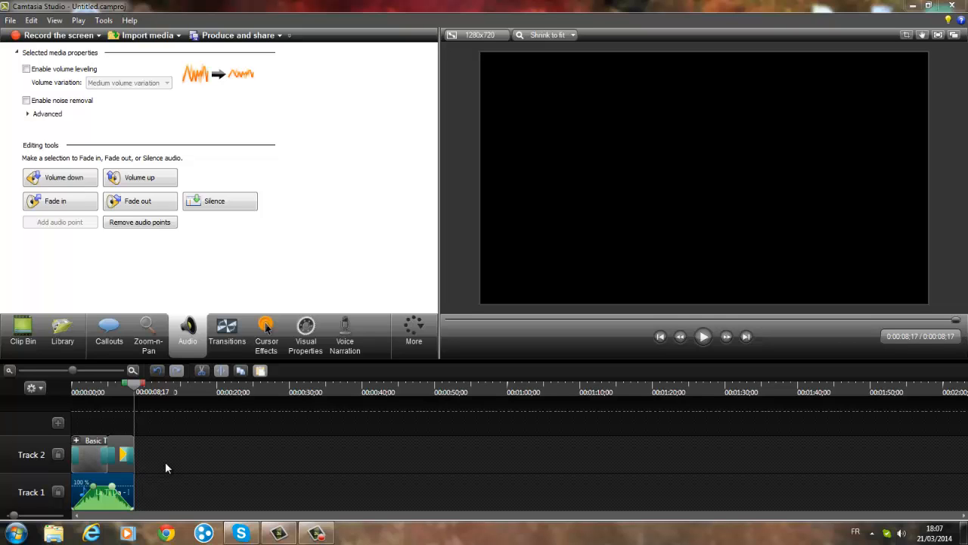
click(317, 533)
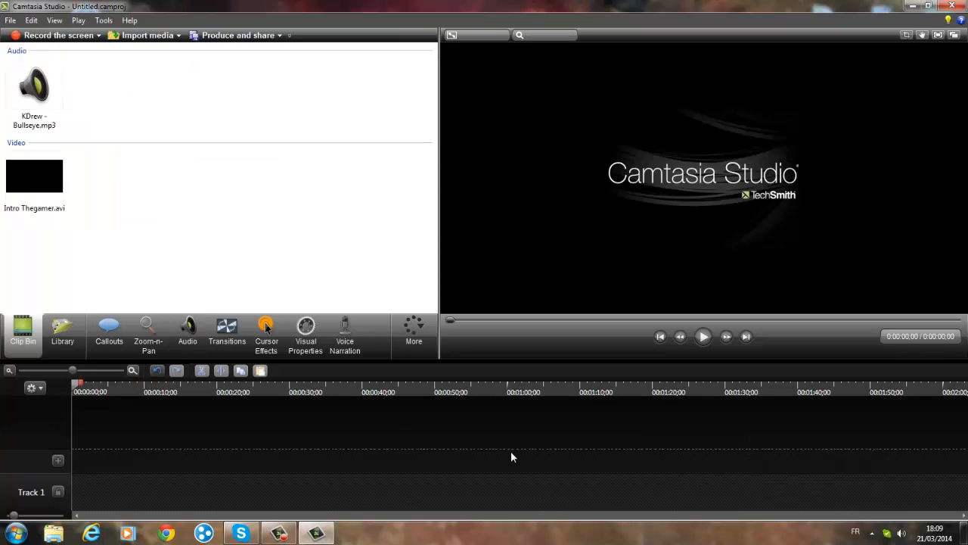
- Add Intro Thegamer.avi to the timeline at the playhead and set the editing dimensions to 1280 x 720
right_click(51, 193)
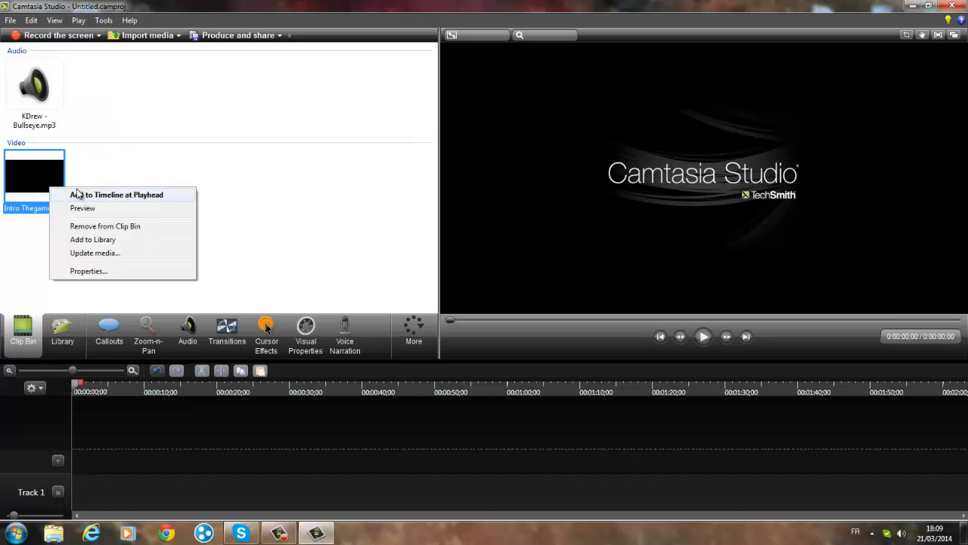
click(96, 198)
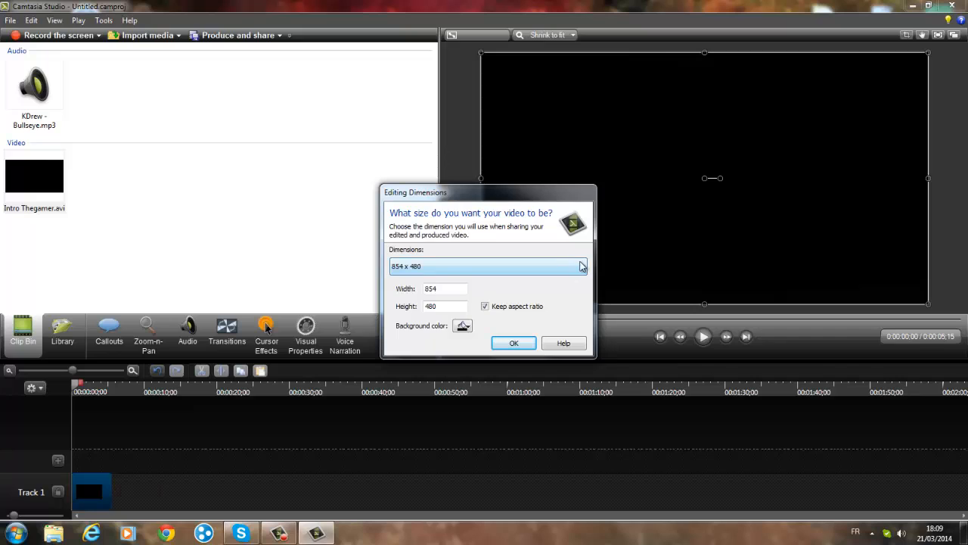
click(580, 268)
click(499, 355)
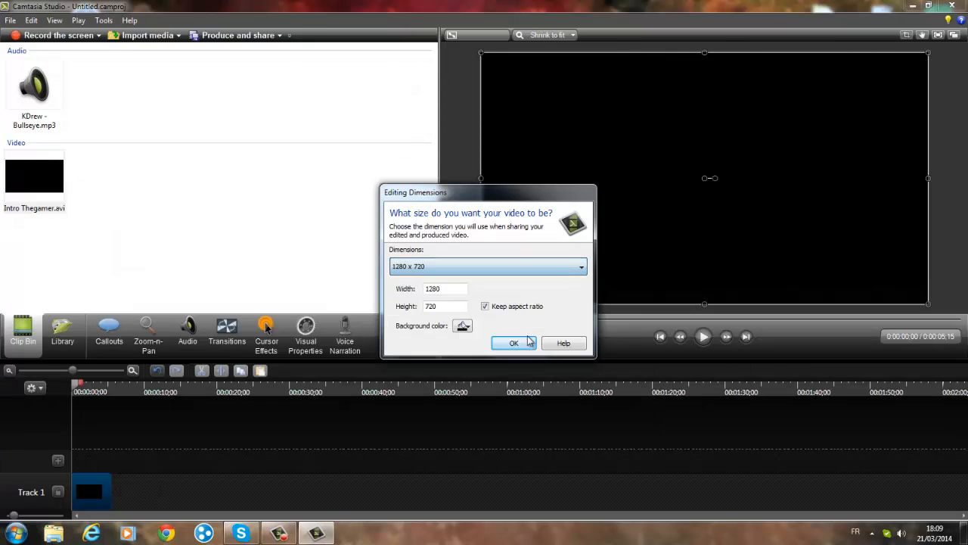
click(523, 343)
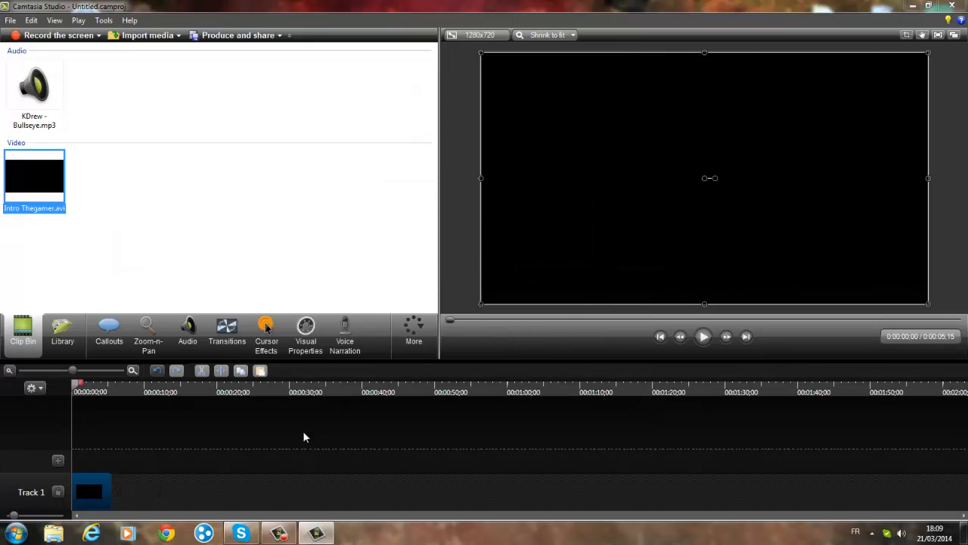
- Add KDrew - Bullseye.mp3 to the timeline on Track 2 and trim the clip's end to 0:00:36;09
right_click(65, 100)
click(83, 118)
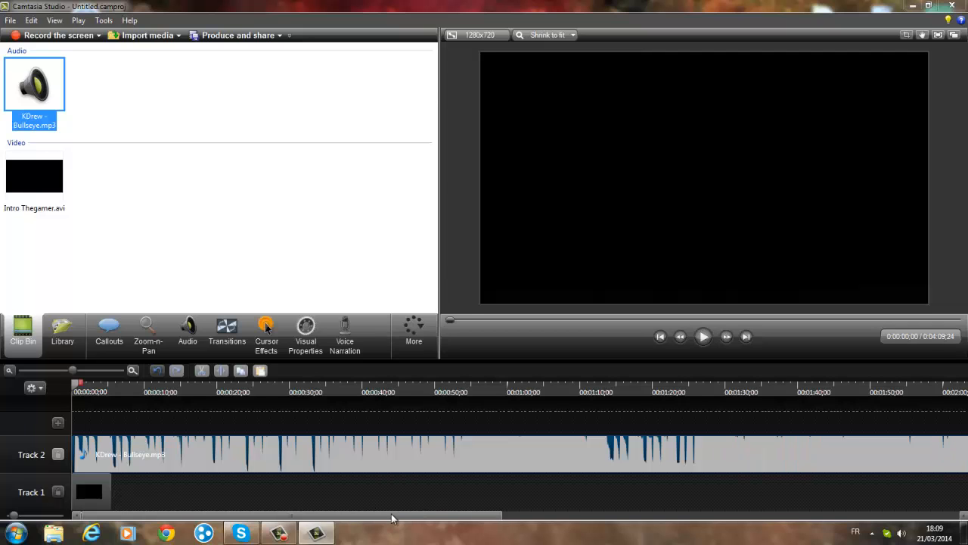
drag(394, 520, 870, 517)
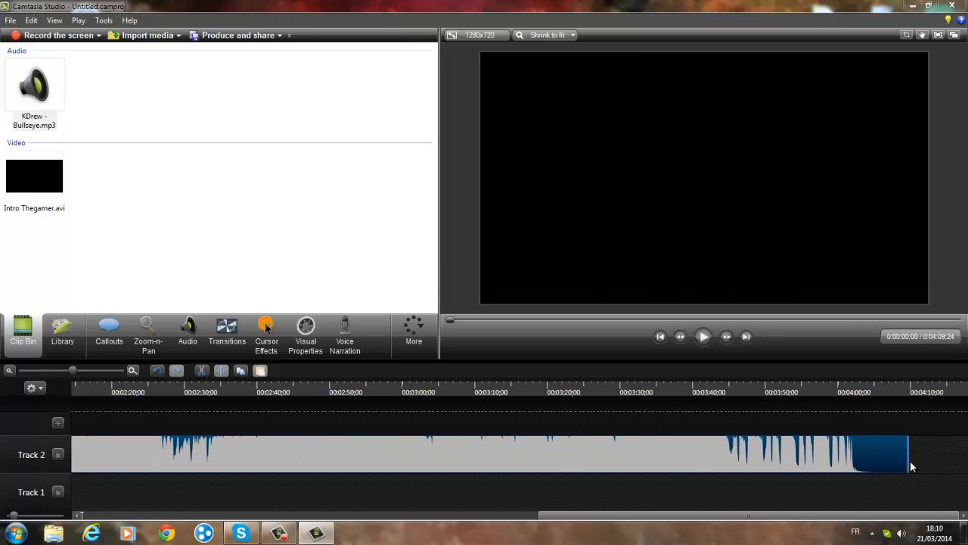
drag(909, 460, 121, 454)
drag(433, 516, 300, 509)
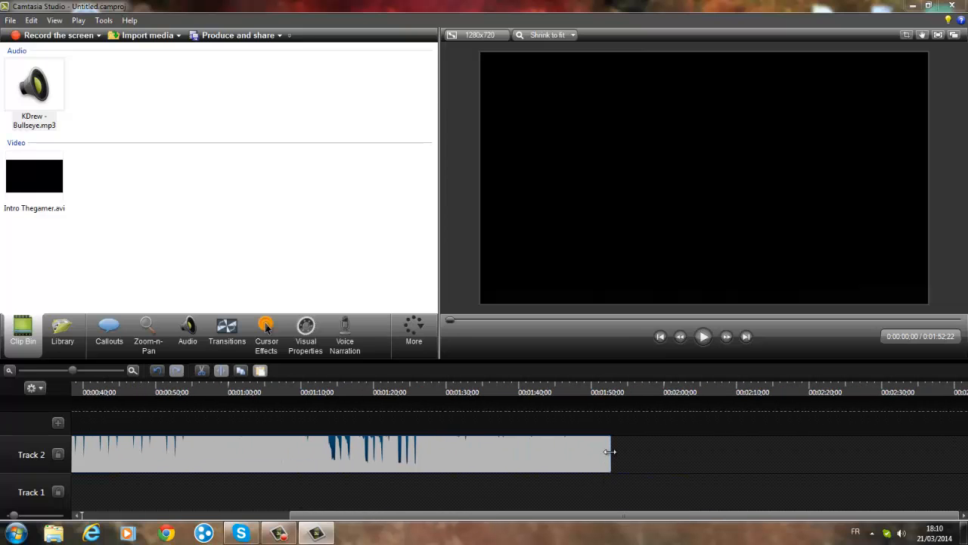
drag(609, 454, 290, 448)
drag(96, 450, 97, 451)
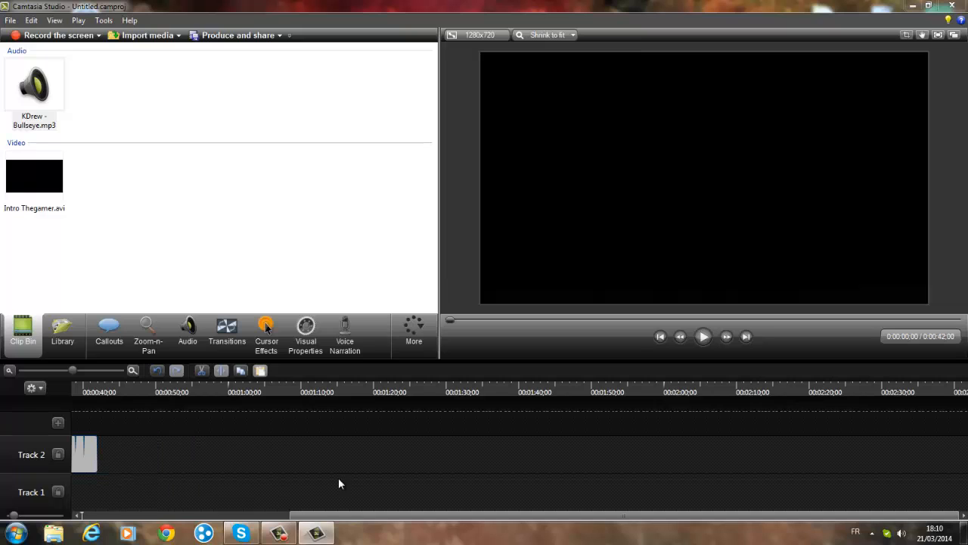
drag(298, 518, 217, 518)
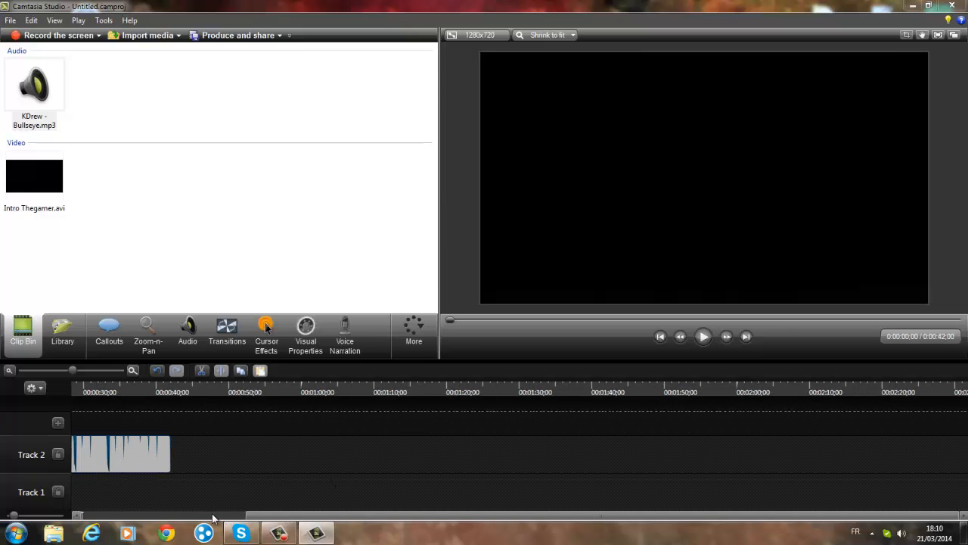
scroll(243, 467, left, 3)
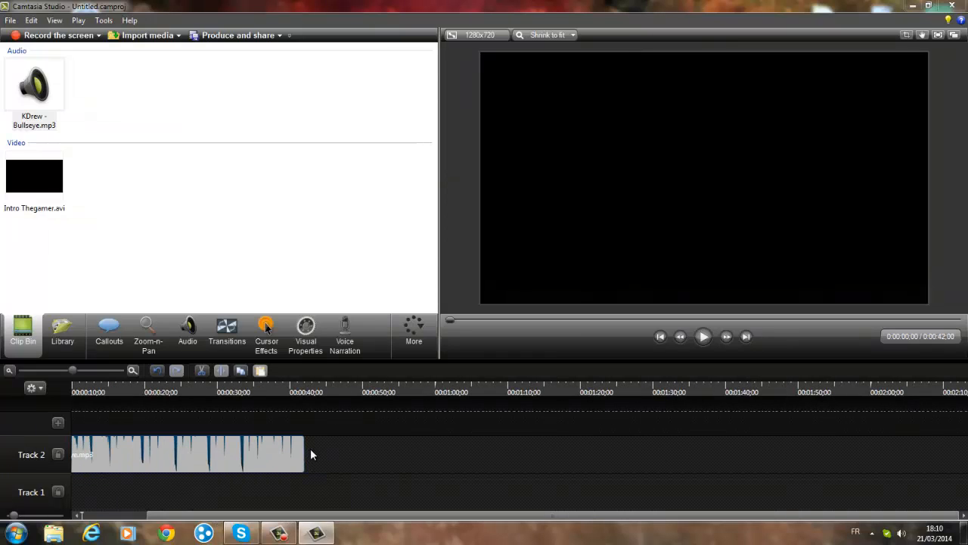
drag(304, 453, 130, 454)
drag(204, 515, 82, 504)
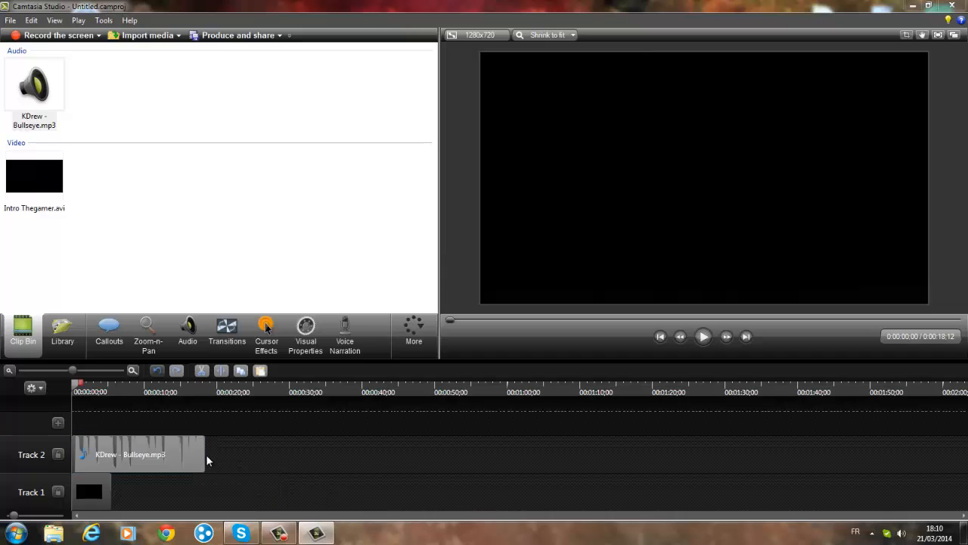
drag(205, 454, 335, 452)
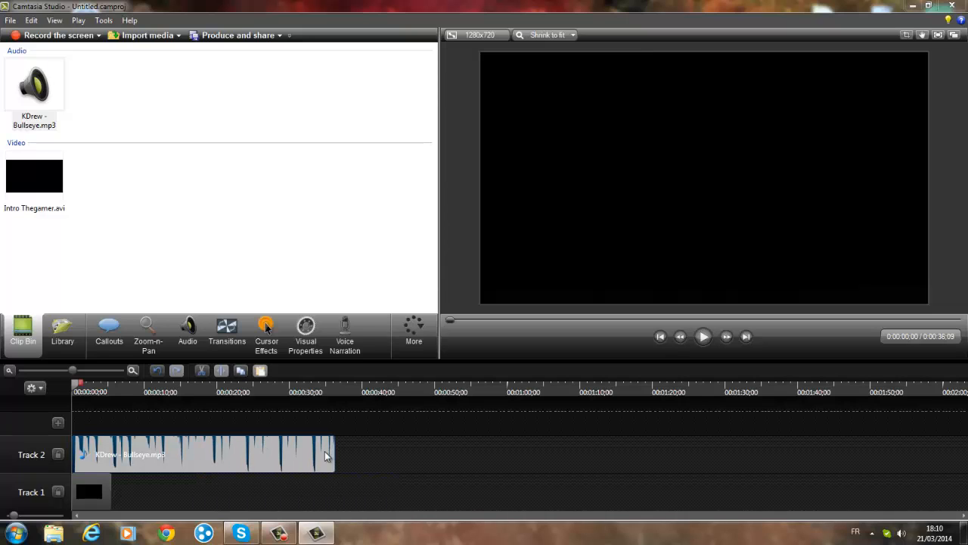
- Play the music to 0:00:19;01, cut away everything before that point, and fit the clip to the intro from the timeline start to 0:00:05;15
click(703, 337)
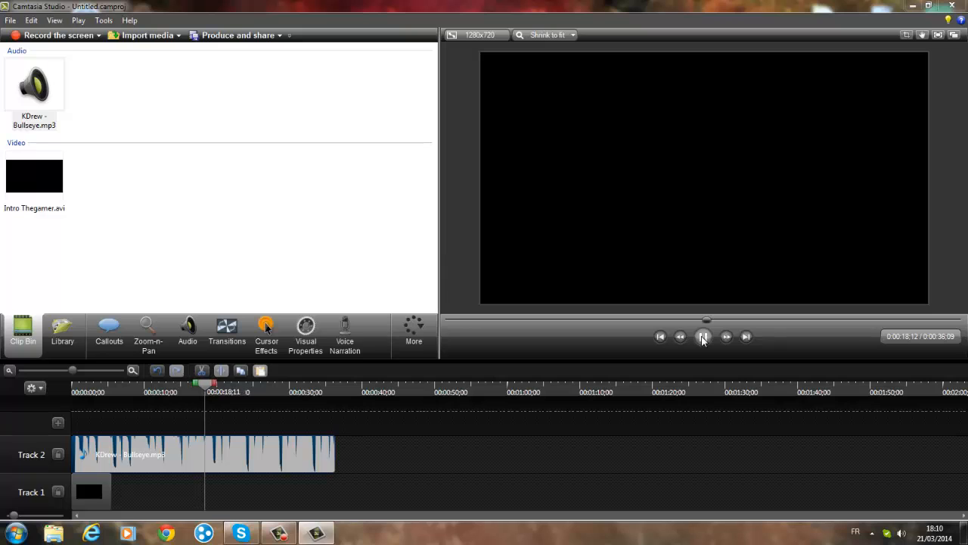
click(702, 337)
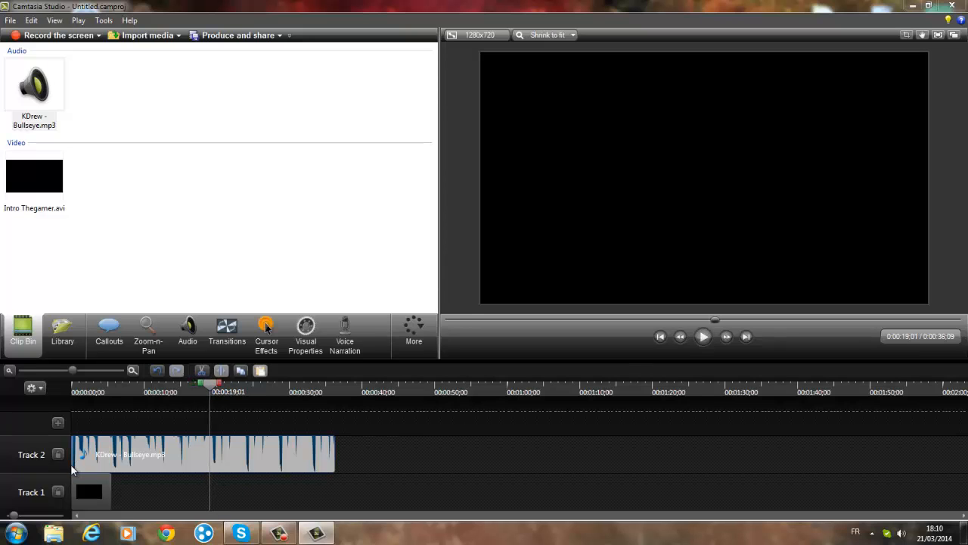
mouse_move(74, 454)
mouse_down()
mouse_move(250, 457)
mouse_move(83, 463)
mouse_up()
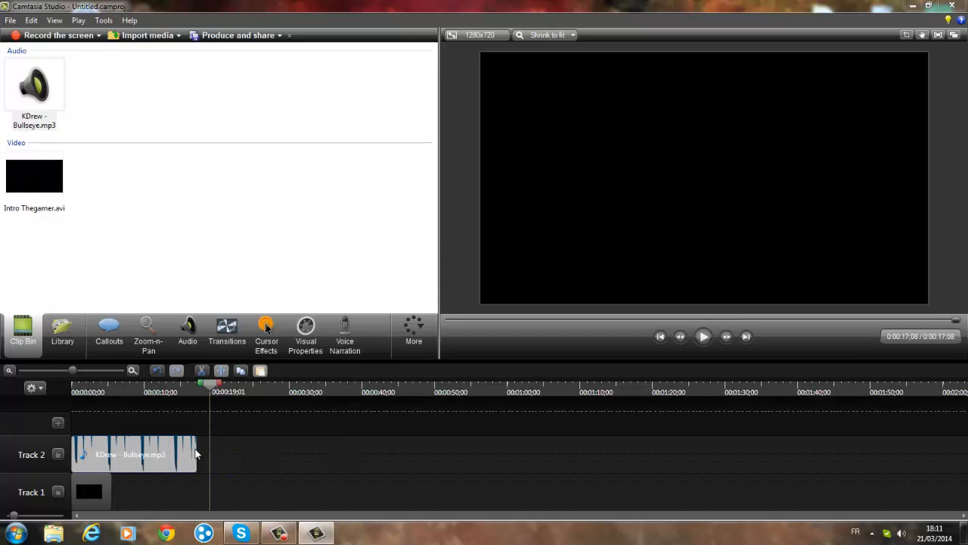
drag(196, 449, 109, 454)
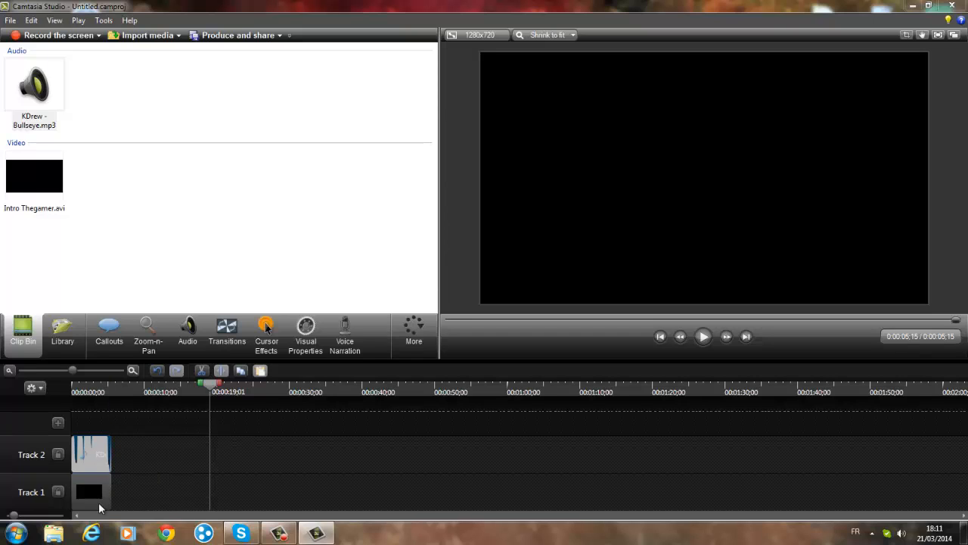
drag(213, 386, 26, 404)
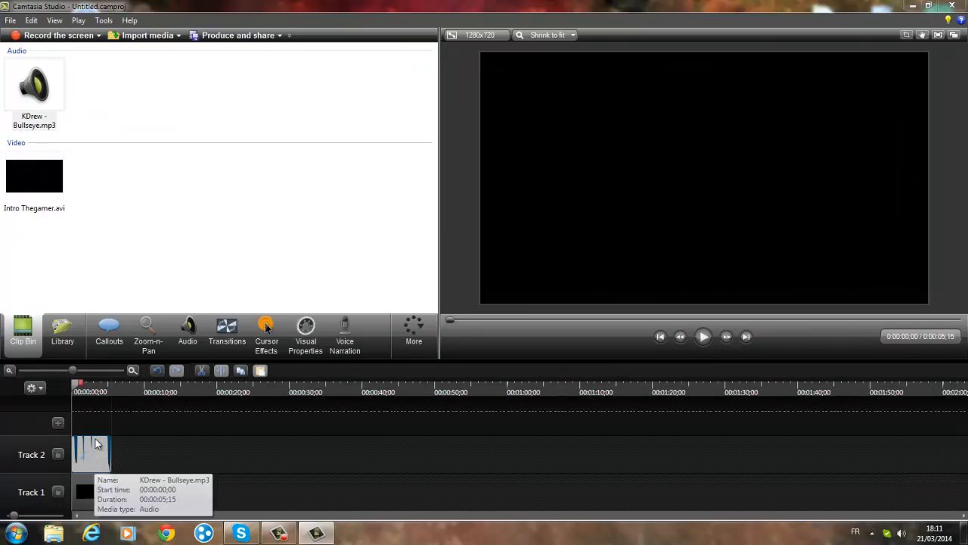
- Apply an audio fade in and fade out to the KDrew - Bullseye clip on Track 2, and play the result
click(181, 344)
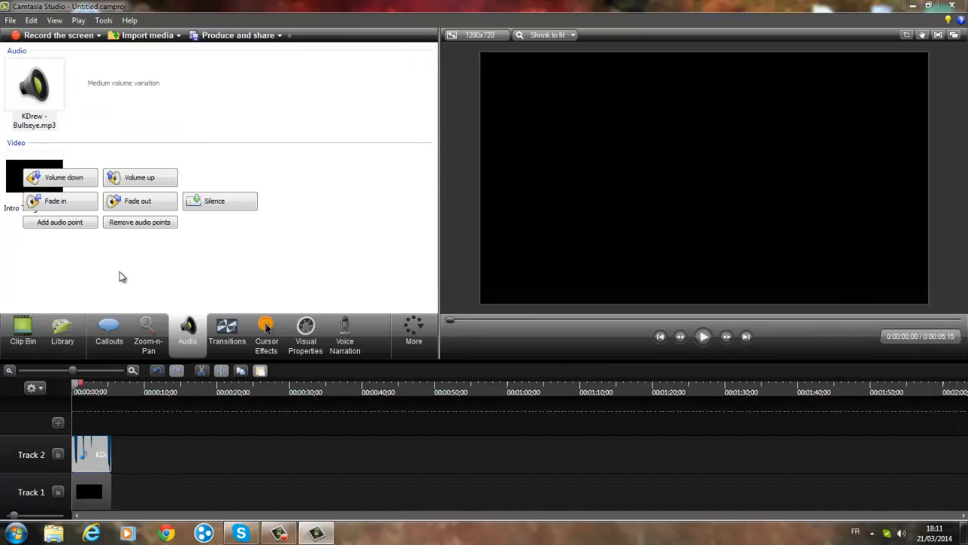
click(75, 201)
click(134, 202)
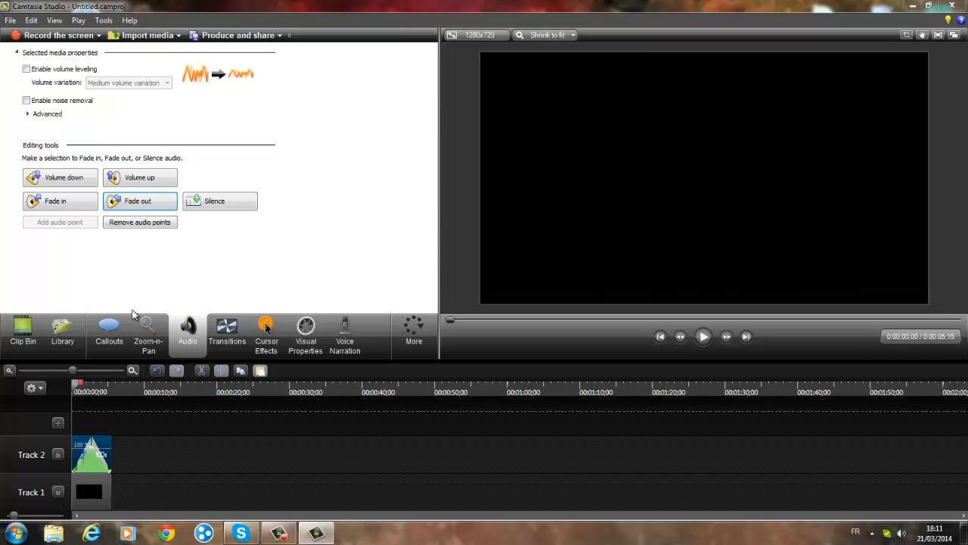
click(704, 337)
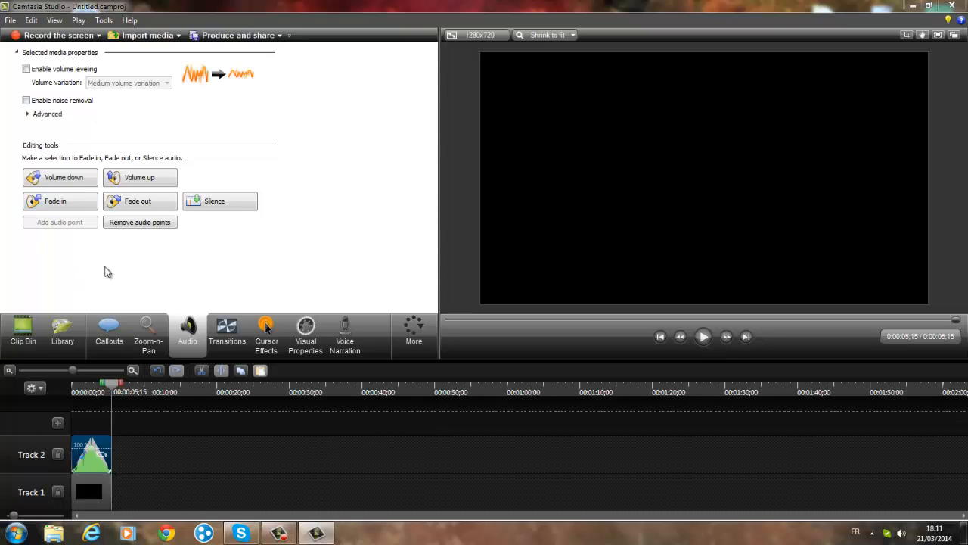
- Show the clip bin again and dismiss the slow-computer notification
click(28, 346)
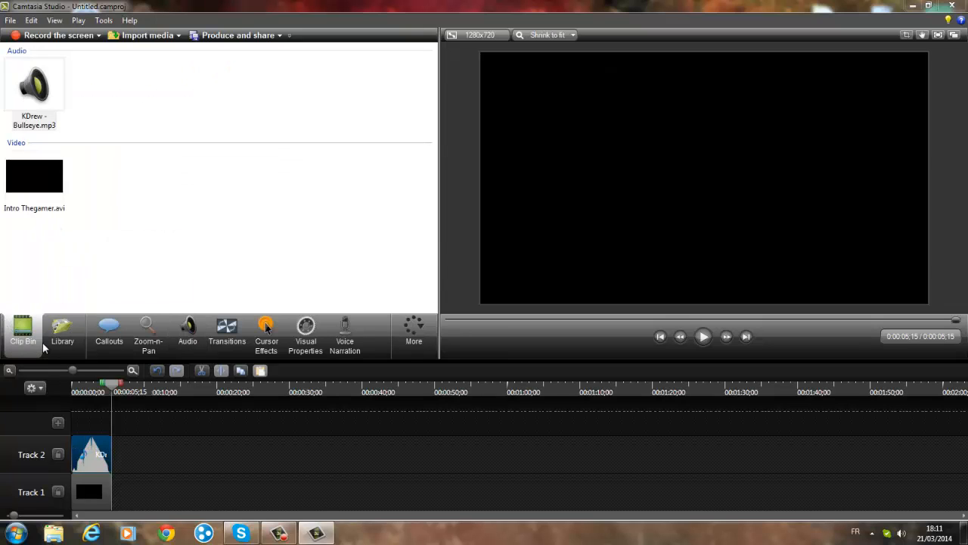
click(179, 36)
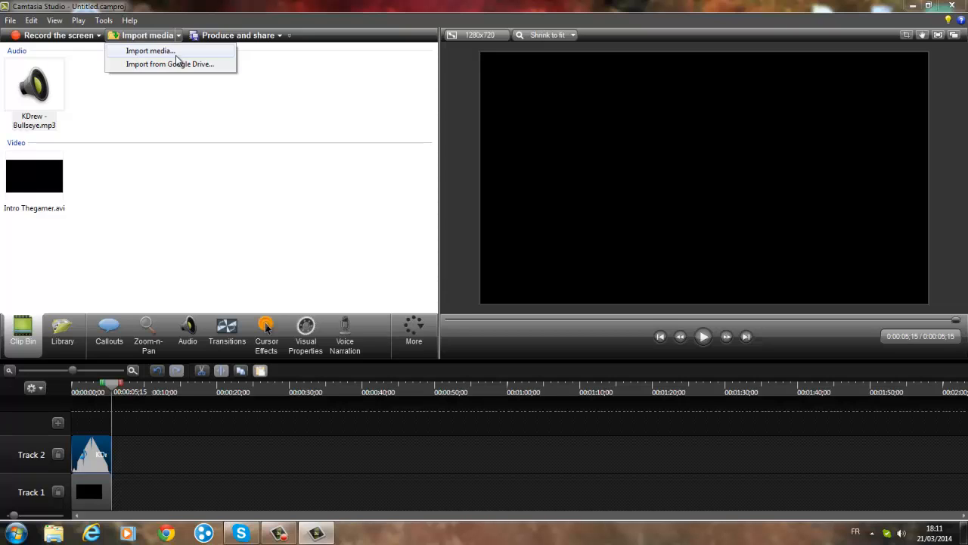
click(280, 130)
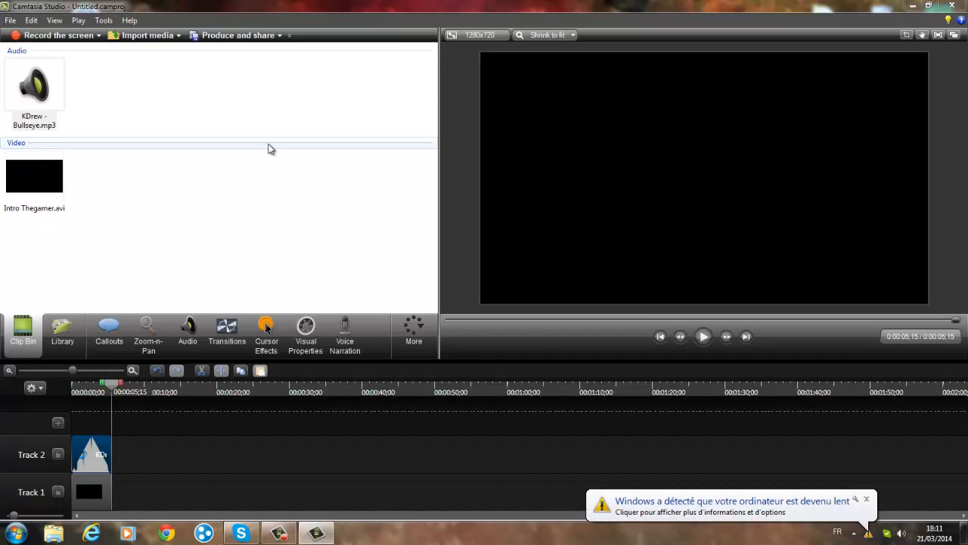
click(867, 499)
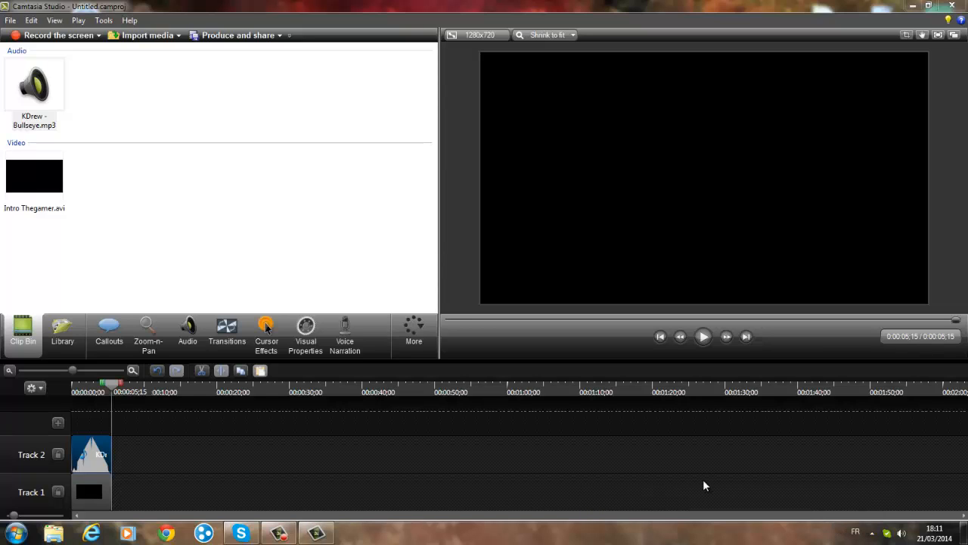
- Start producing the video with the MP4 only (up to 720p) preset and continue to the file name settings
click(279, 37)
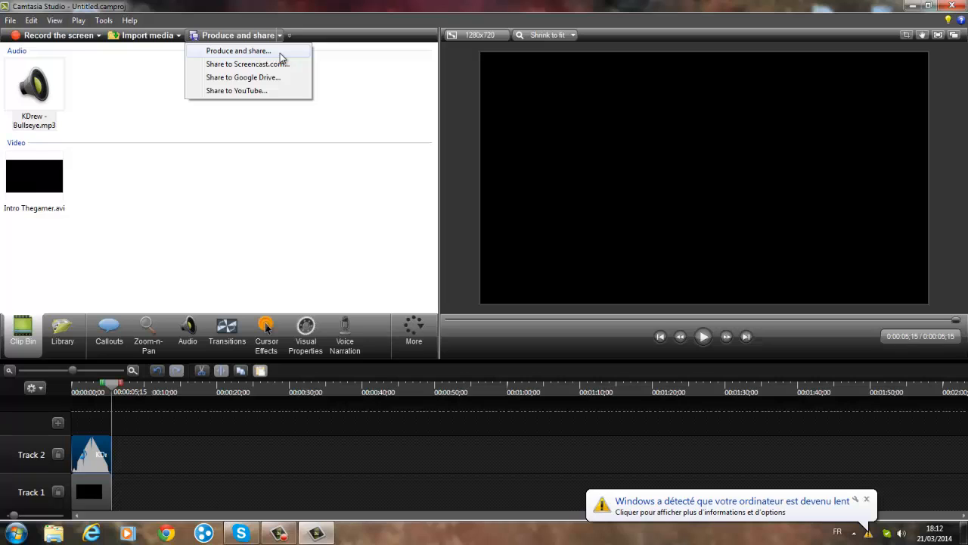
click(280, 53)
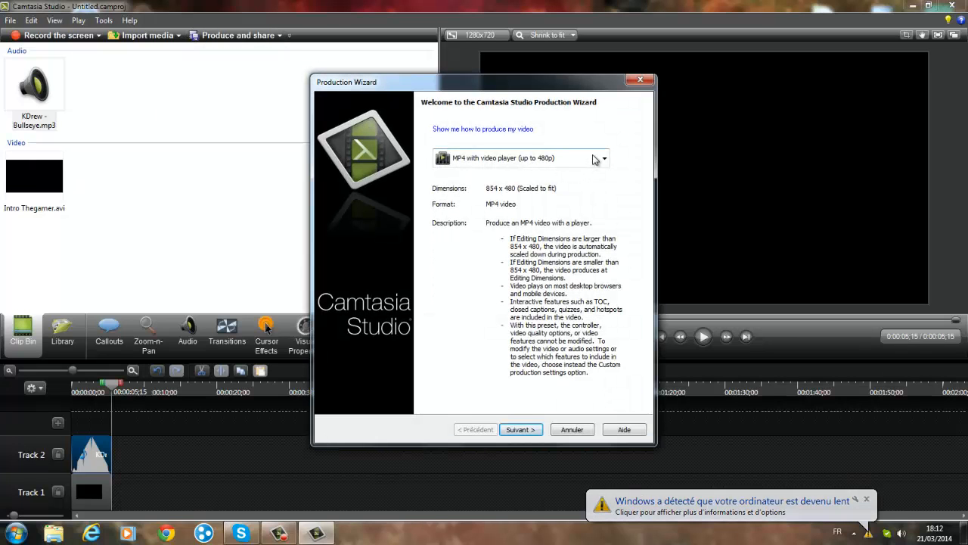
click(605, 158)
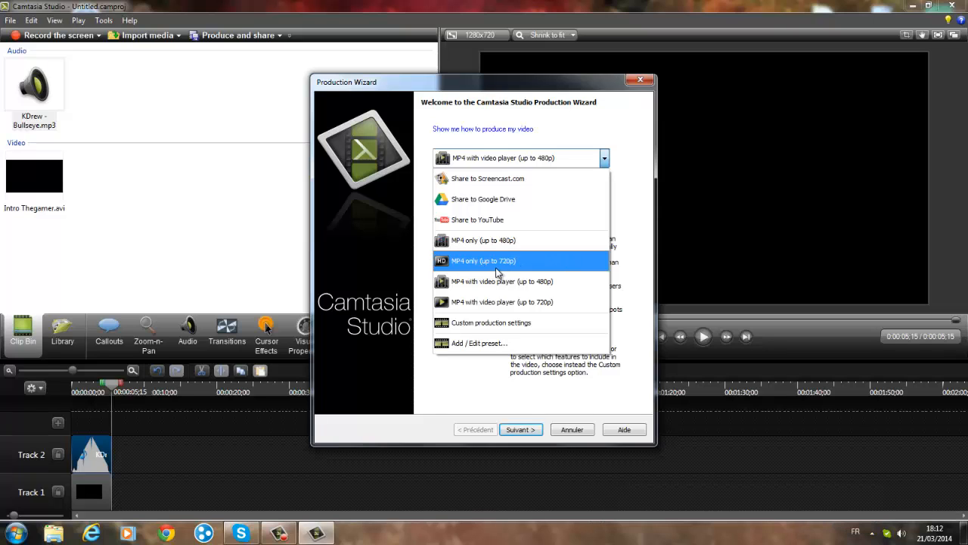
click(513, 266)
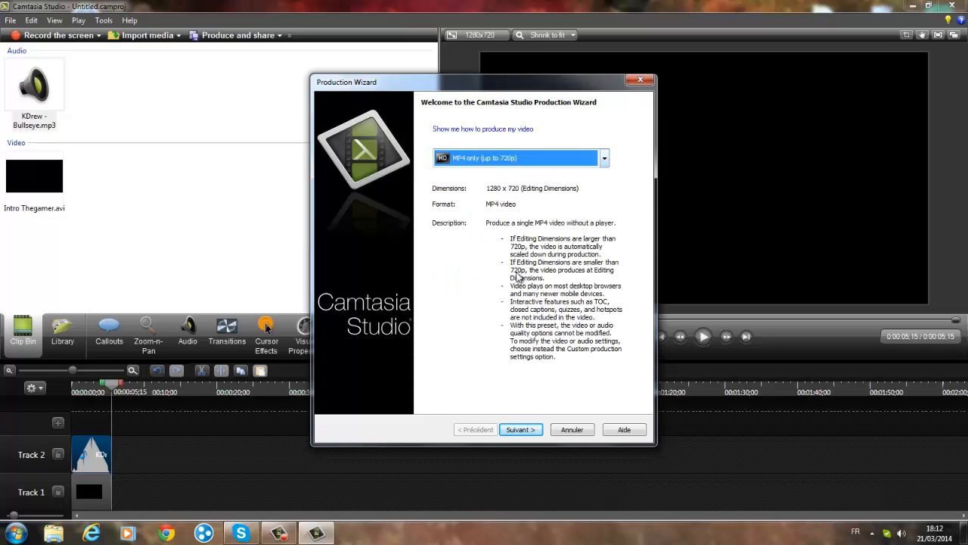
click(520, 429)
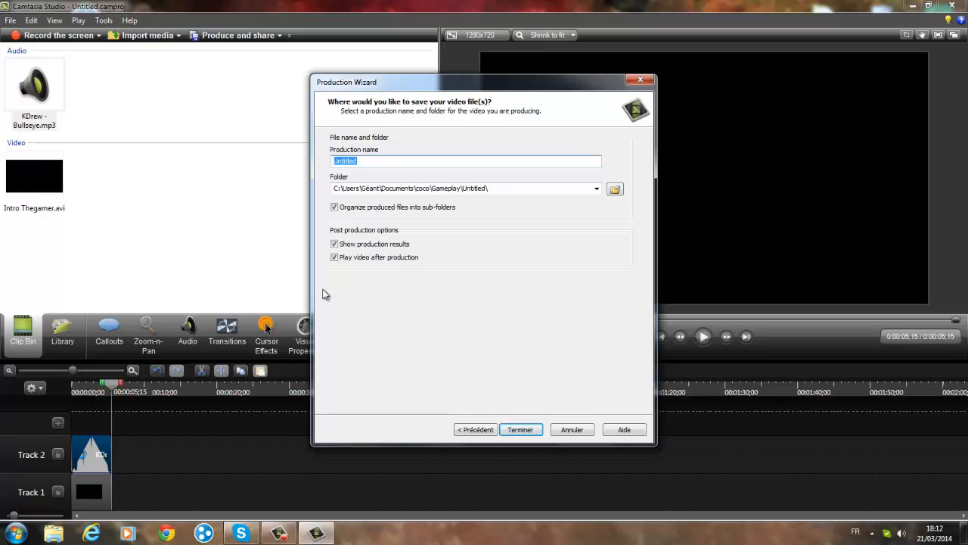
- Save the production as Untitled 2.mp4 in the Untitled 1 folder under Gameplay\Untitled, and start rendering
click(616, 190)
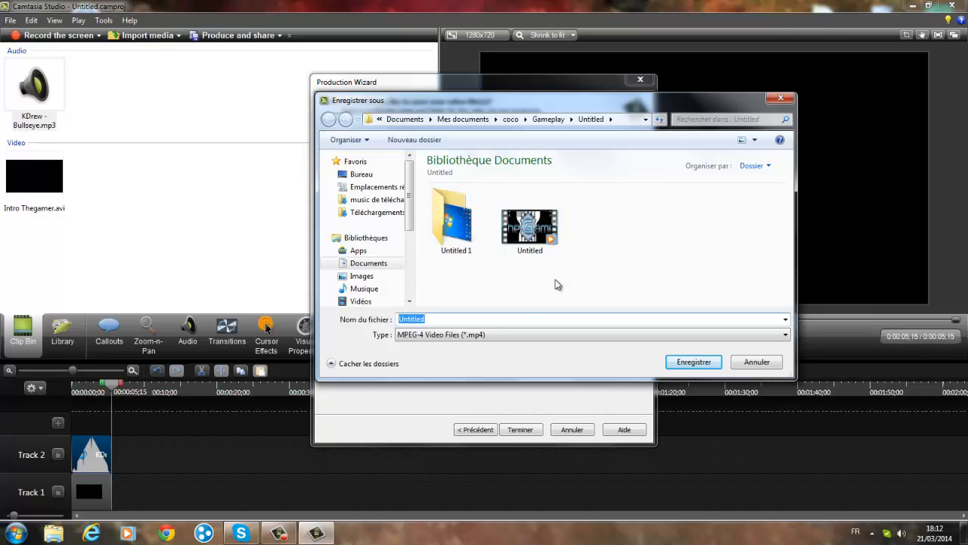
click(446, 318)
text(1)
click(688, 362)
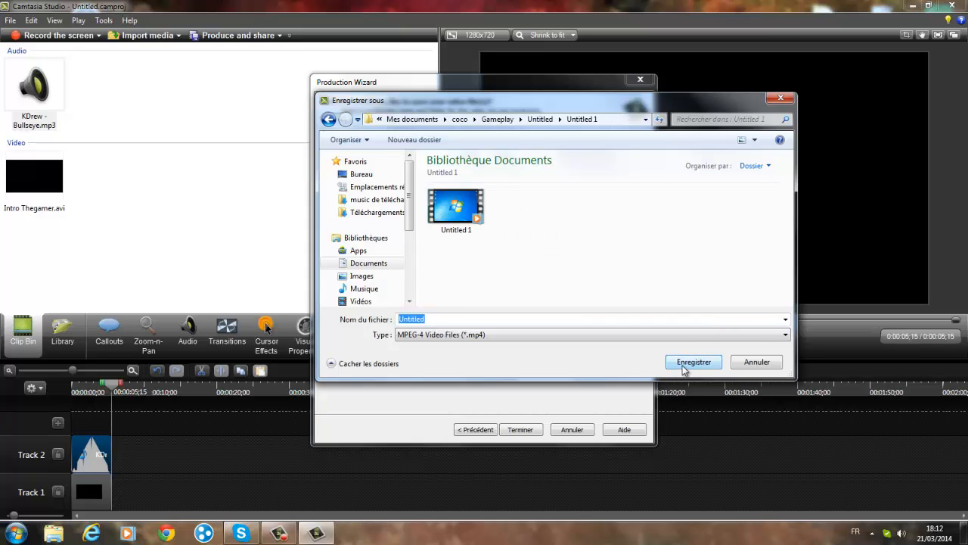
click(540, 320)
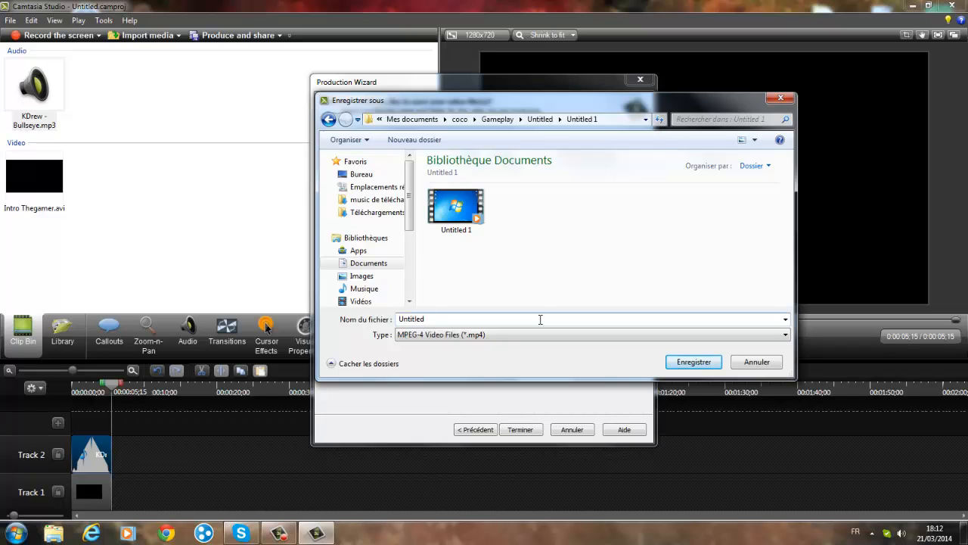
text(2)
click(680, 366)
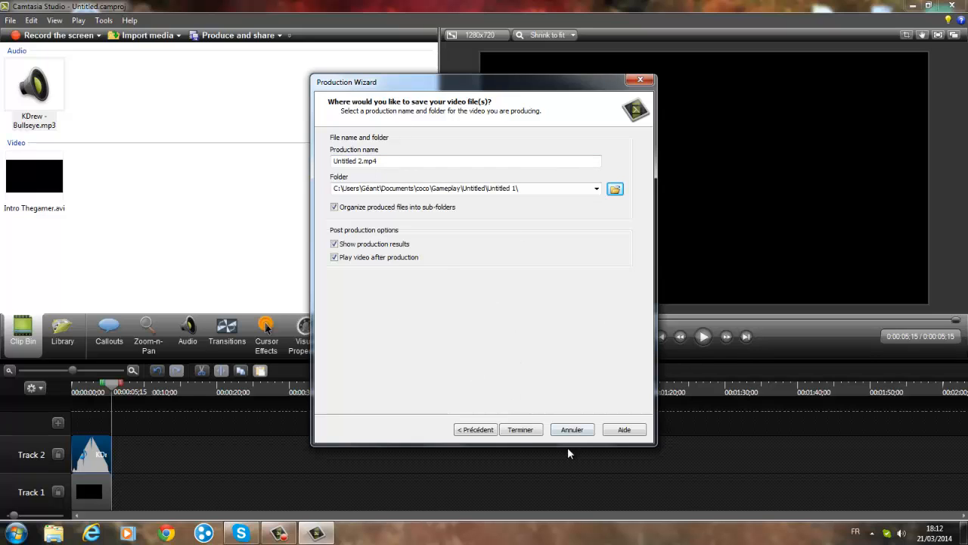
click(532, 431)
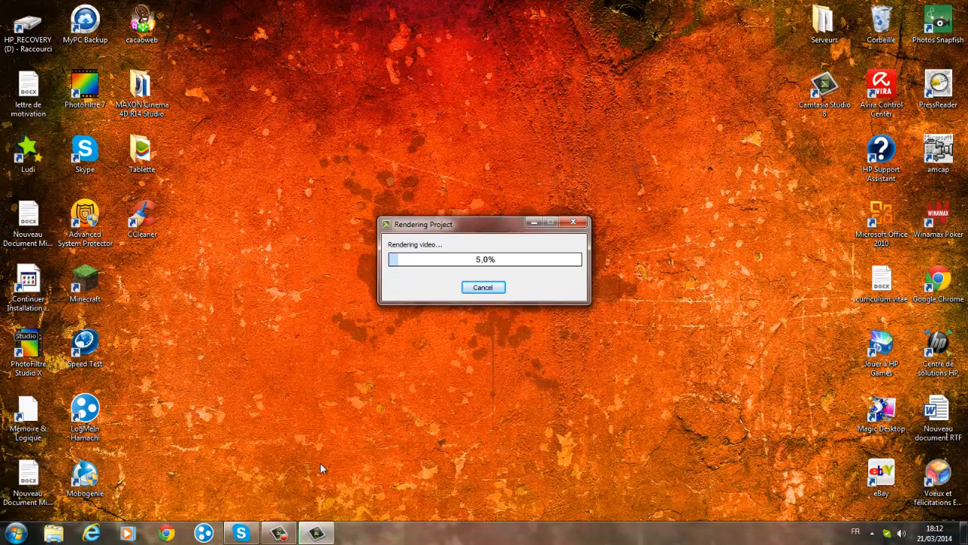
click(280, 532)
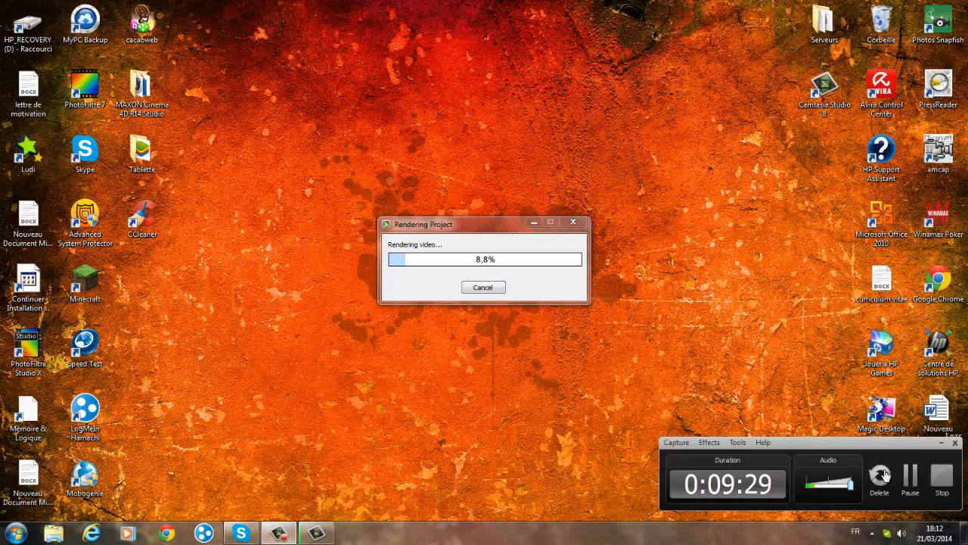
click(911, 474)
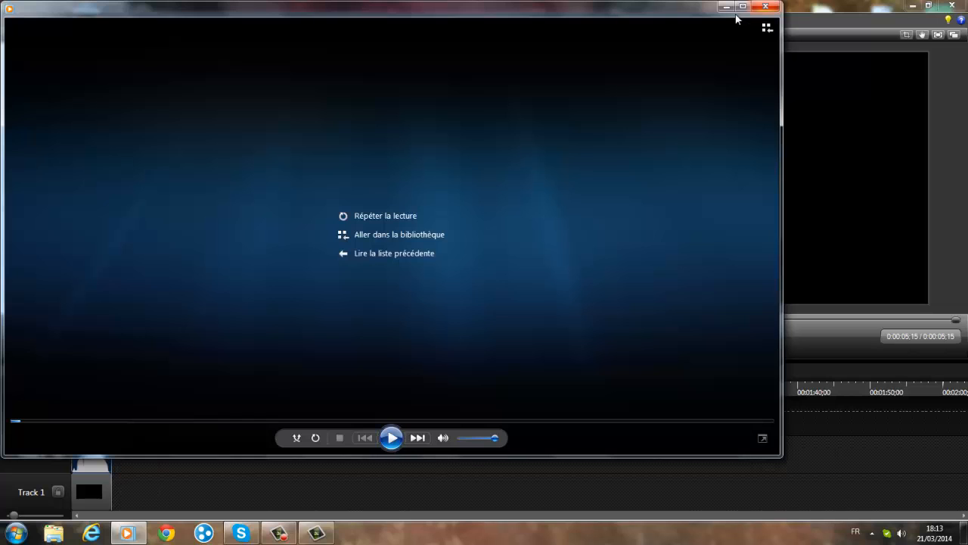
- Minimise the media player and finish the production wizard from its results page
click(725, 9)
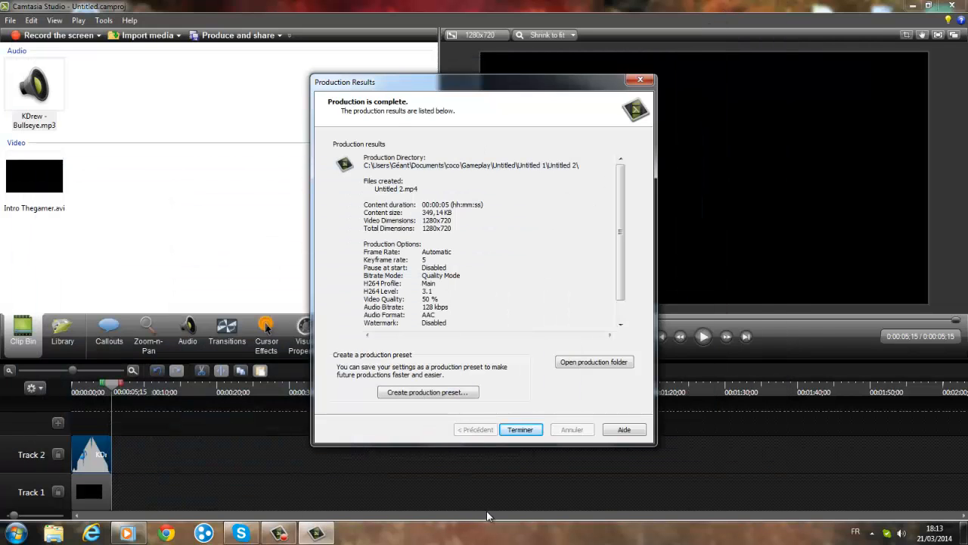
click(520, 430)
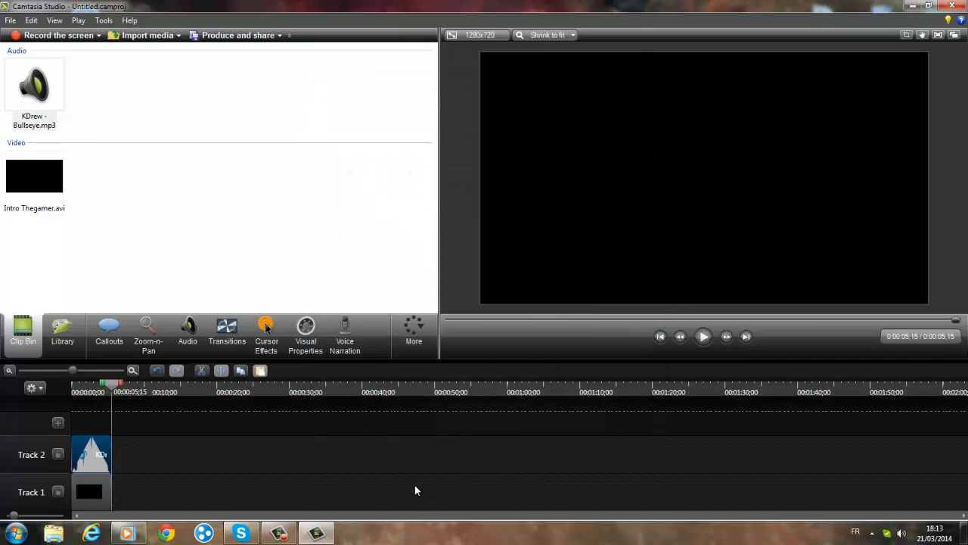